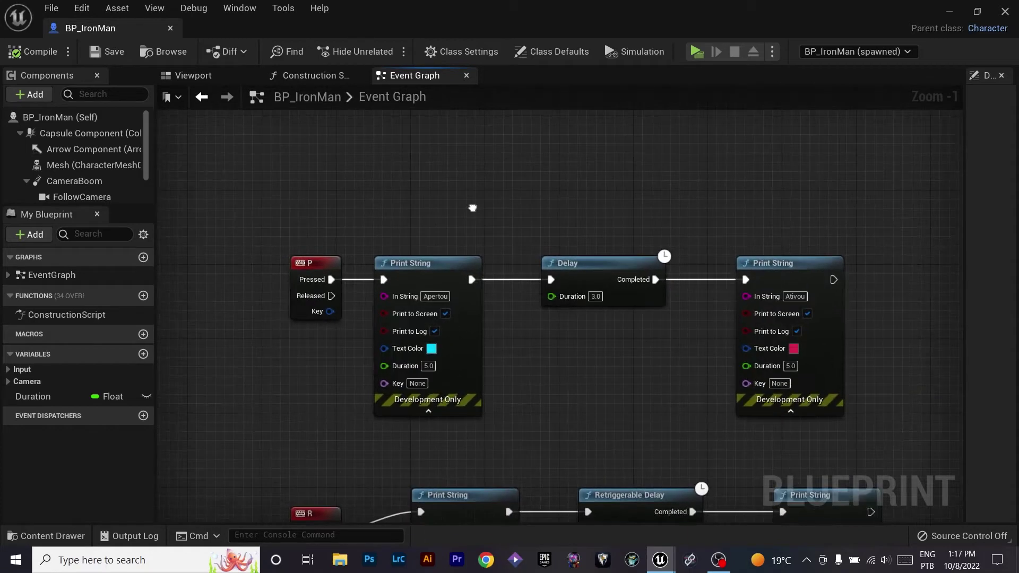
Promote the Delay's 3.0 Duration pin to a Duration_0 variable and place its getter below the Delay.
{"action": "right_click_drag", "start_coordinate": [472, 208], "coordinate": [453, 212]}
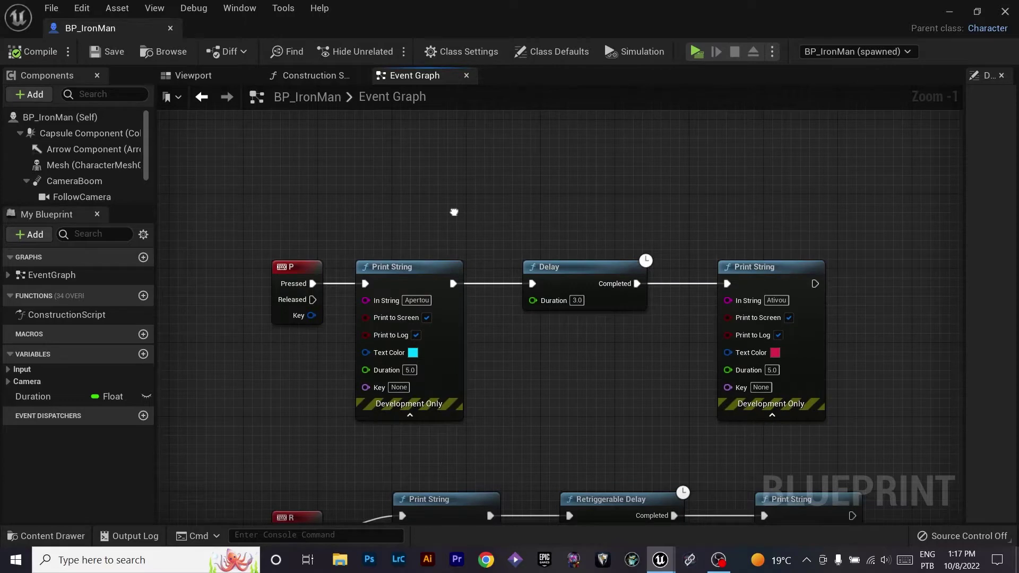
{"action": "mouse_move", "coordinate": [454, 212]}
{"action": "right_mouse_down"}
{"action": "mouse_move", "coordinate": [330, 259]}
{"action": "mouse_move", "coordinate": [365, 283]}
{"action": "right_mouse_up"}
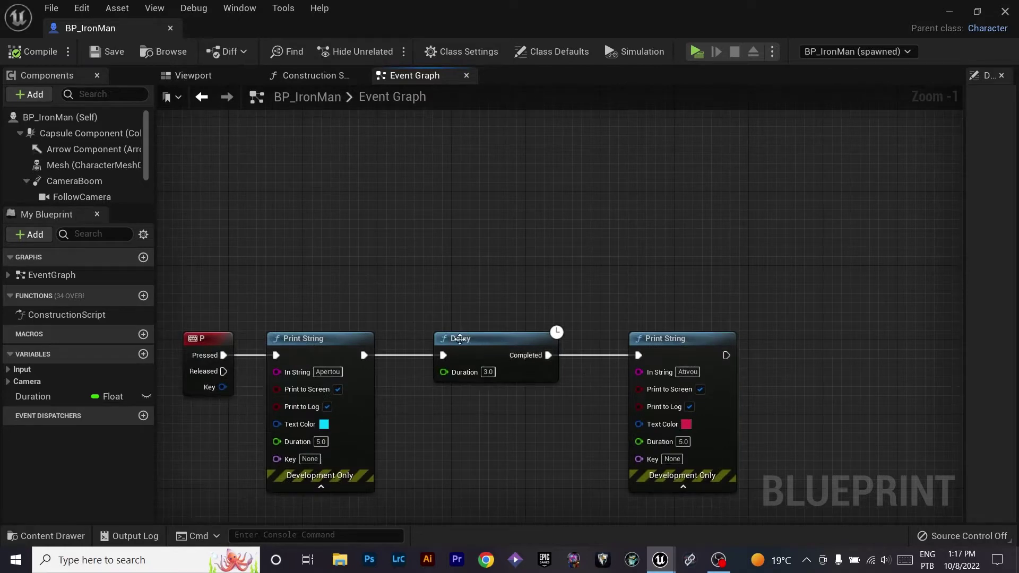
{"action": "scroll", "coordinate": [460, 338], "scroll_direction": "up", "scroll_amount": 1}
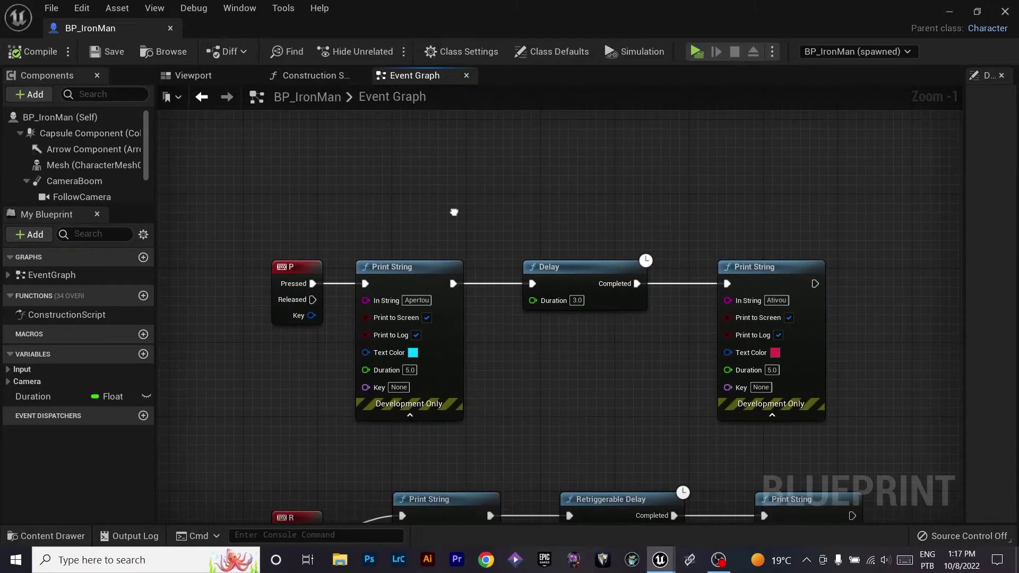
{"action": "right_click_drag", "start_coordinate": [453, 213], "coordinate": [365, 284]}
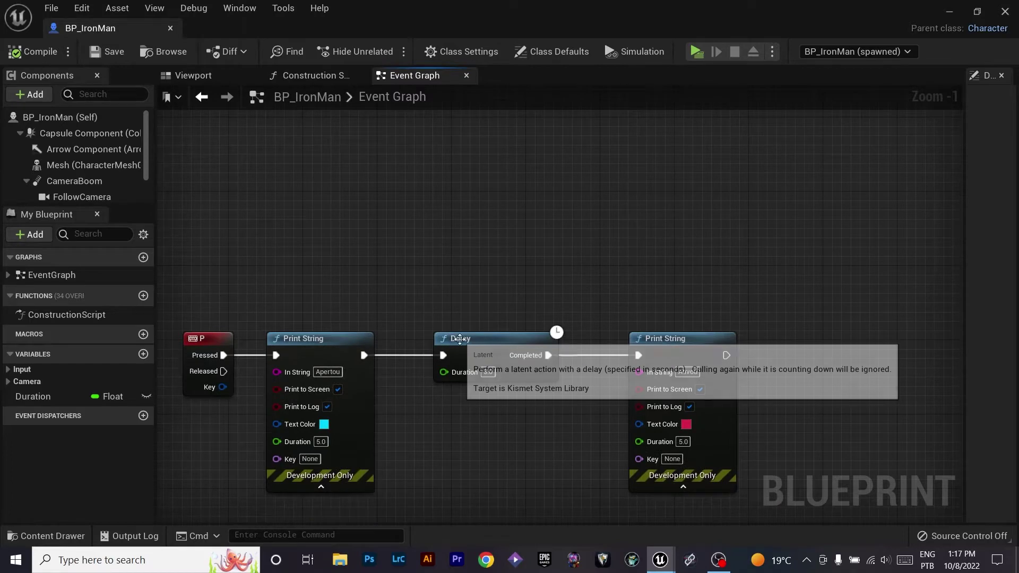
{"action": "scroll", "coordinate": [459, 337], "scroll_direction": "up", "scroll_amount": 1}
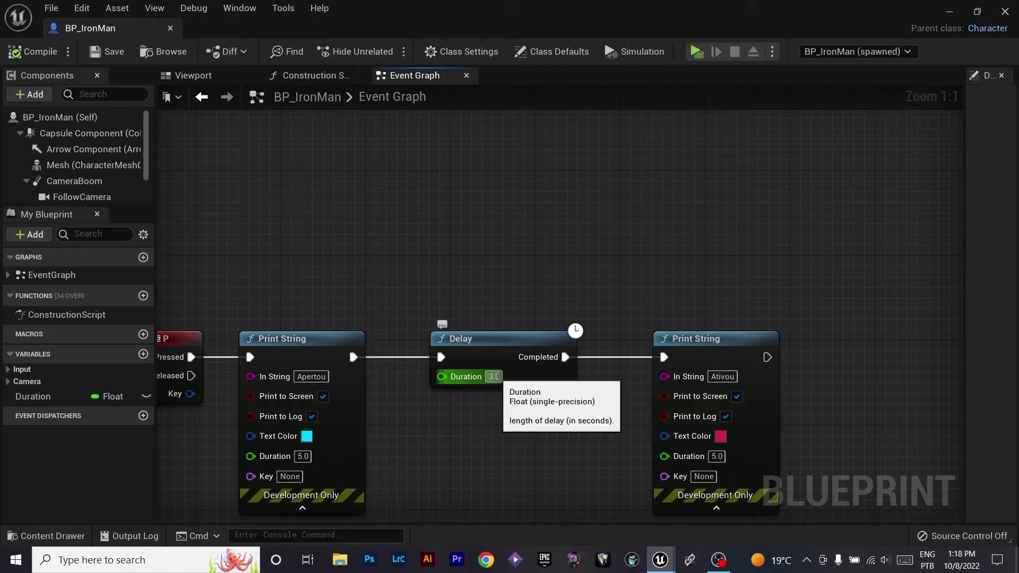
{"action": "left_click", "coordinate": [493, 376]}
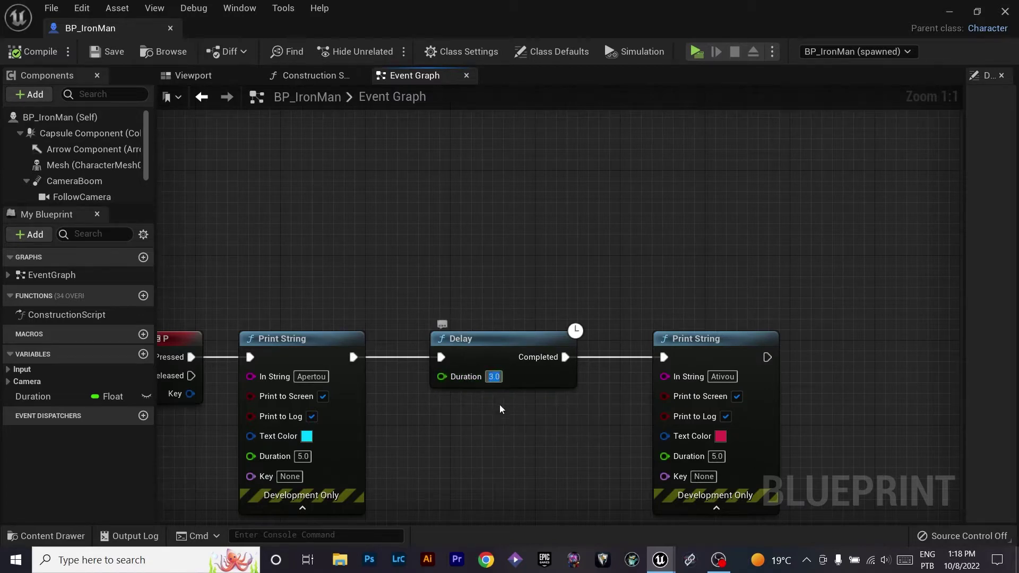
{"action": "right_click_drag", "start_coordinate": [499, 404], "coordinate": [547, 330]}
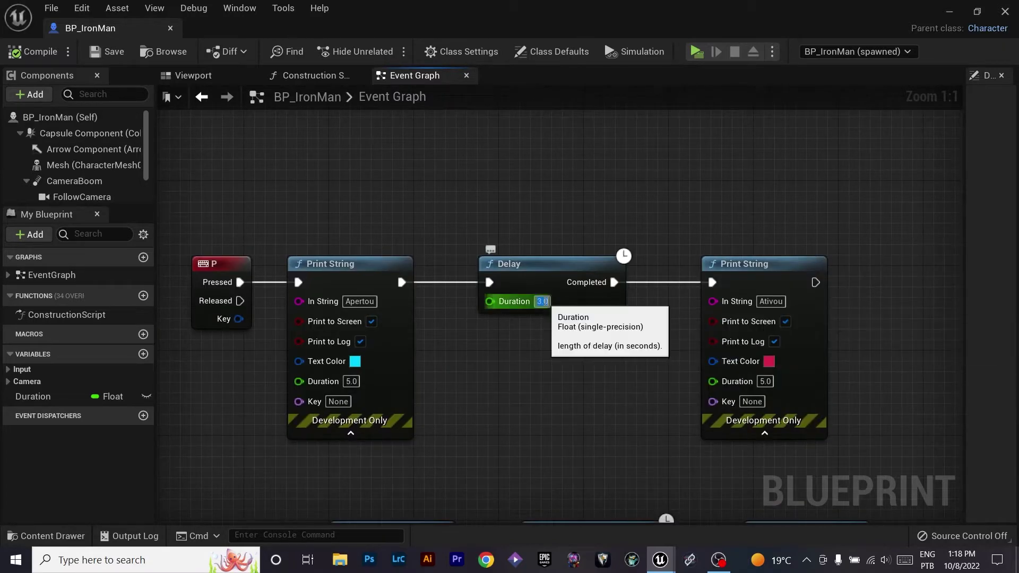
{"action": "right_click", "coordinate": [491, 302]}
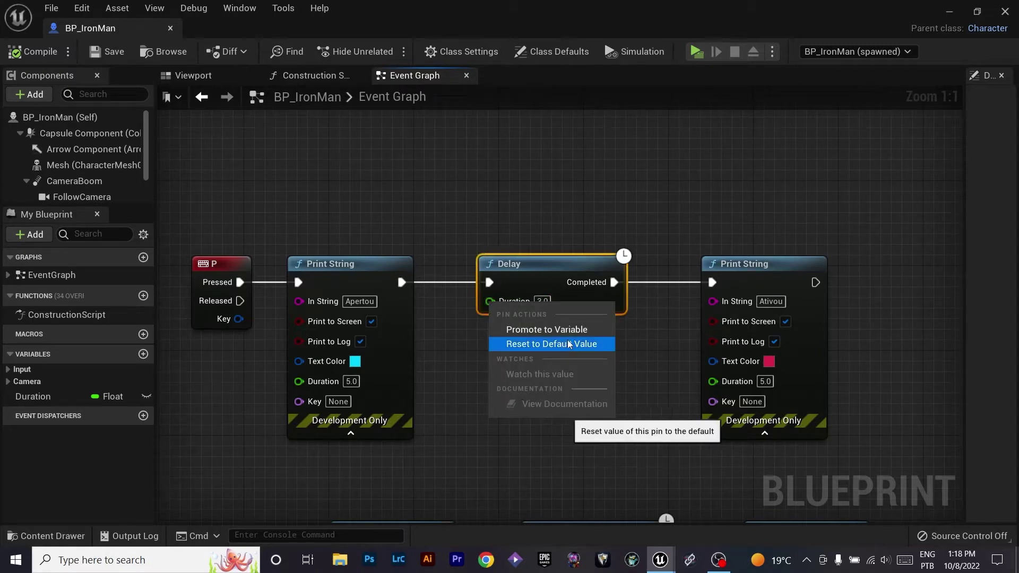
{"action": "left_click", "coordinate": [578, 330]}
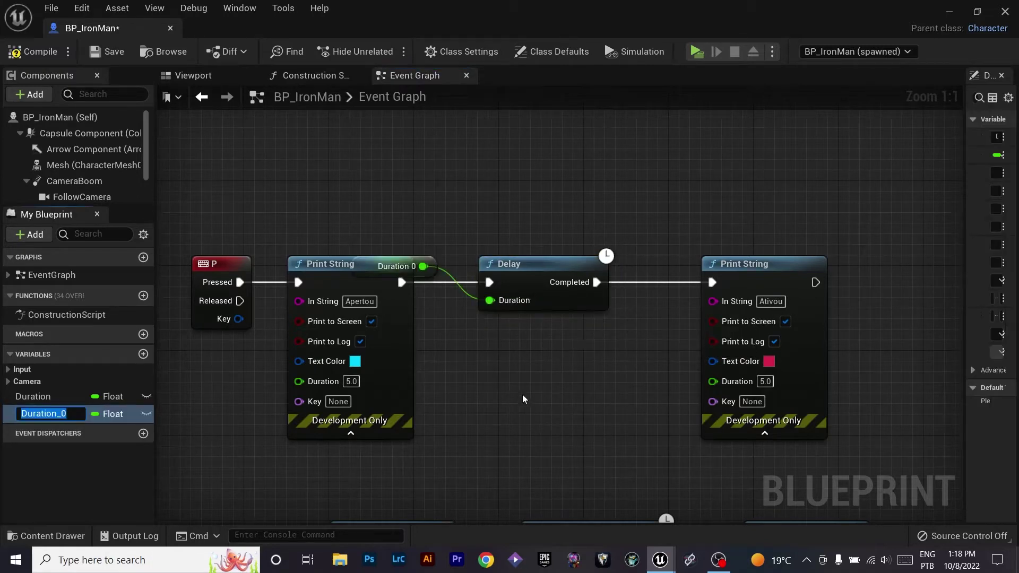
{"action": "left_click_drag", "start_coordinate": [397, 273], "coordinate": [491, 383]}
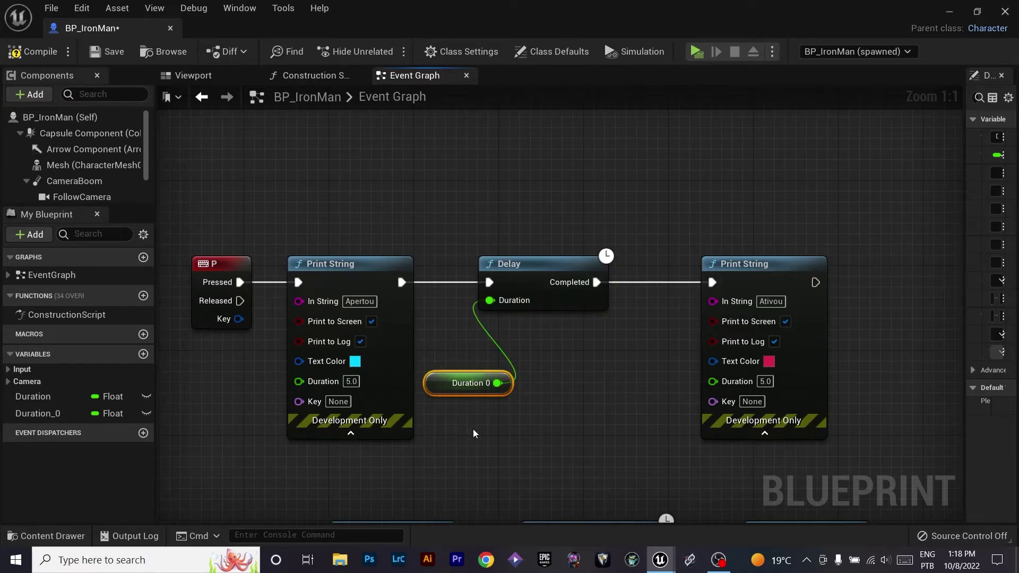
Select the Duration_0 node, then compile and save BP_IronMan.
{"action": "right_click_drag", "start_coordinate": [461, 203], "coordinate": [497, 169]}
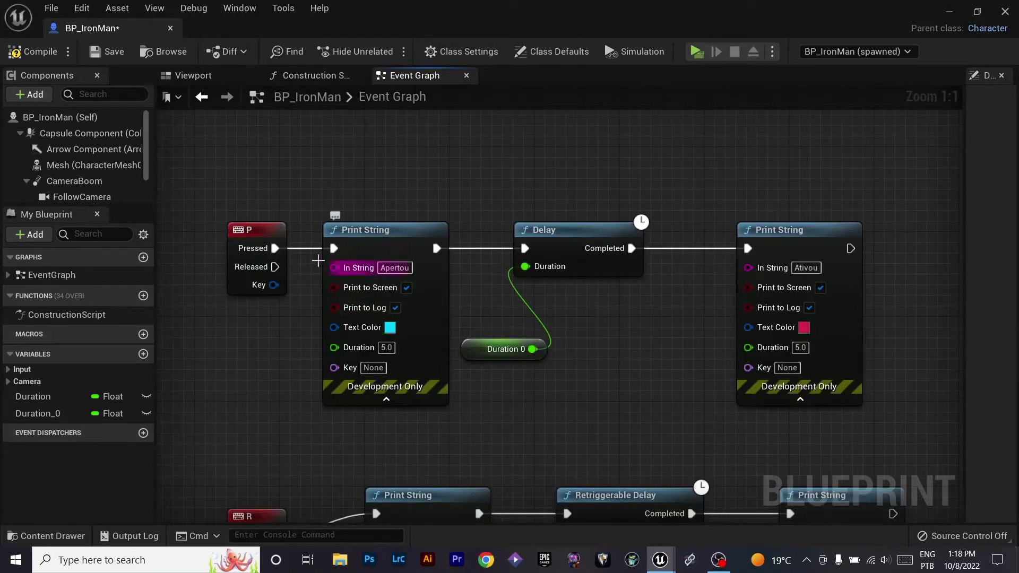
{"action": "left_click", "coordinate": [252, 292]}
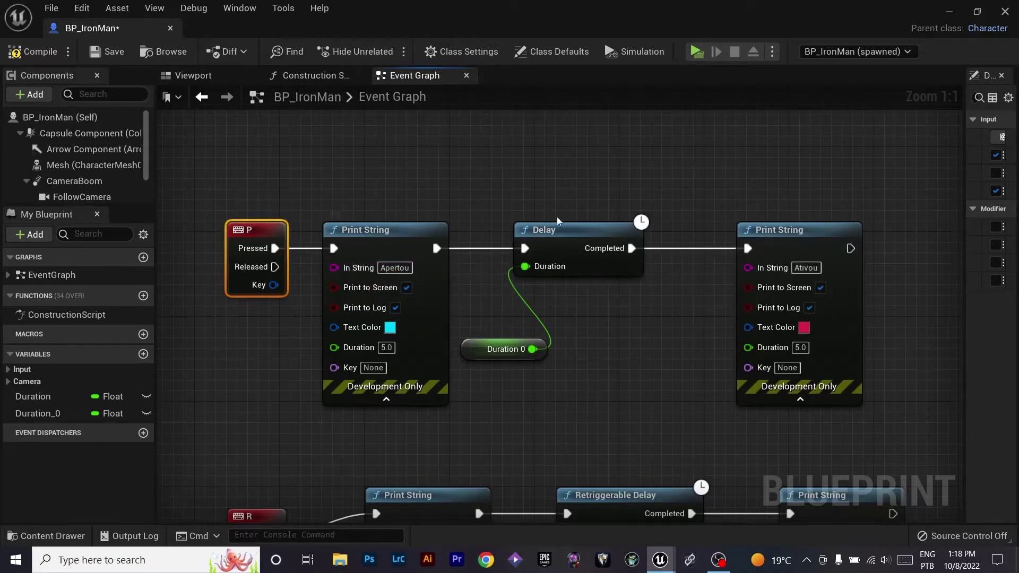
{"action": "right_click_drag", "start_coordinate": [598, 283], "coordinate": [514, 267]}
{"action": "left_click", "coordinate": [393, 322]}
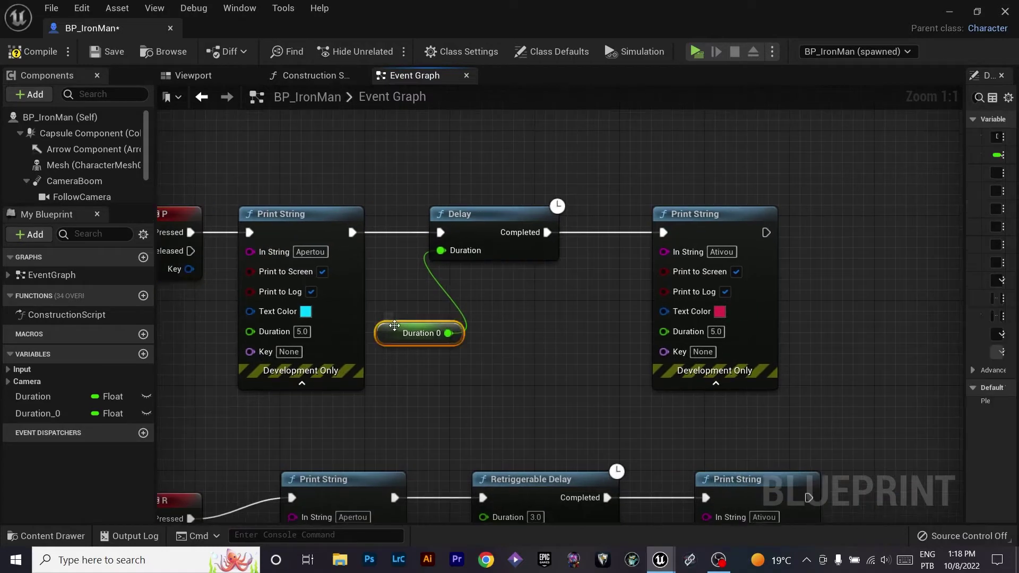
{"action": "left_click", "coordinate": [32, 51]}
{"action": "left_click", "coordinate": [108, 51]}
Widen the Details panel to show Duration_0's 3.0 default value, then save again.
{"action": "left_click_drag", "start_coordinate": [965, 142], "coordinate": [848, 265]}
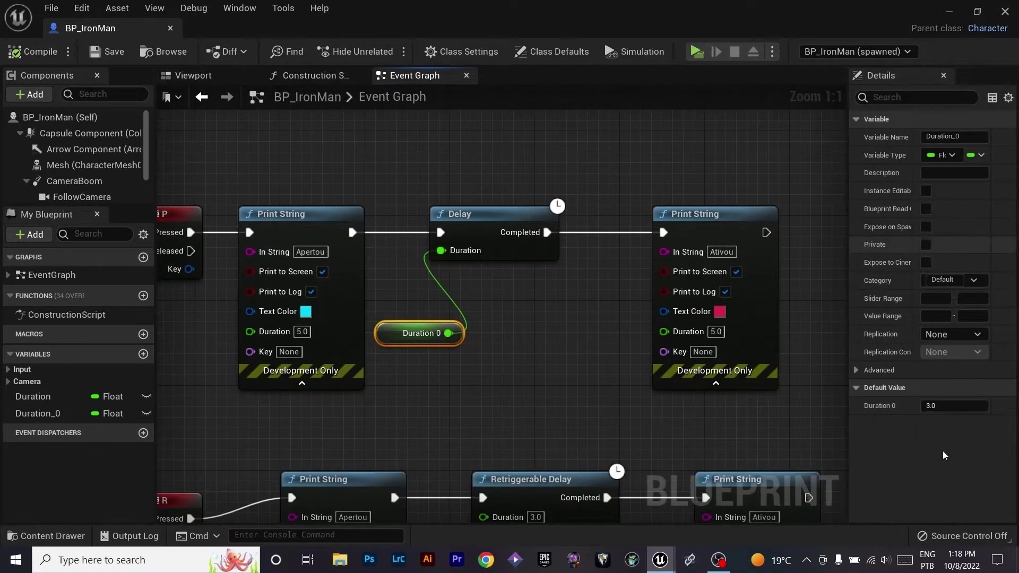
{"action": "mouse_move", "coordinate": [932, 406]}
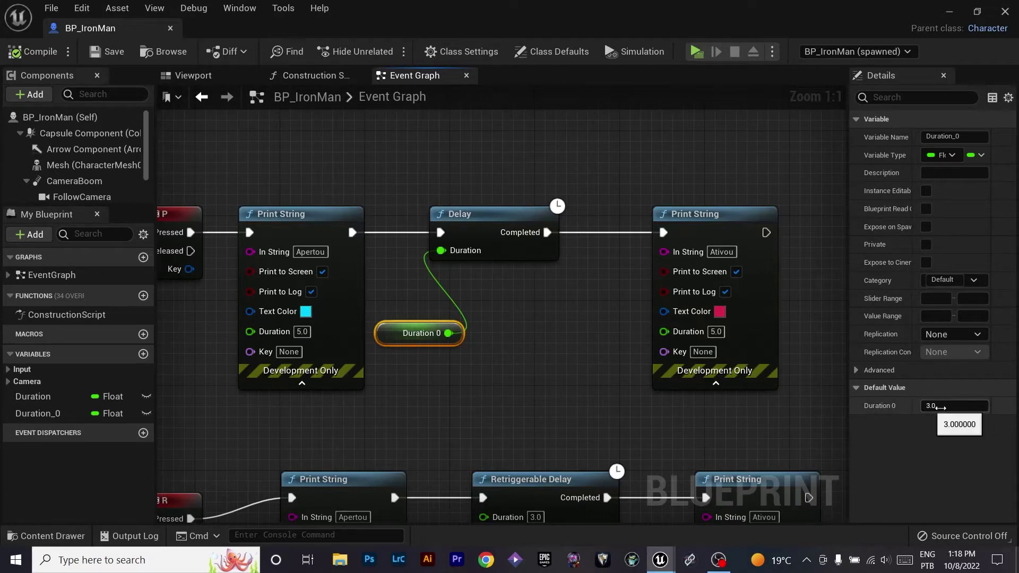
{"action": "right_click_drag", "start_coordinate": [723, 400], "coordinate": [617, 411]}
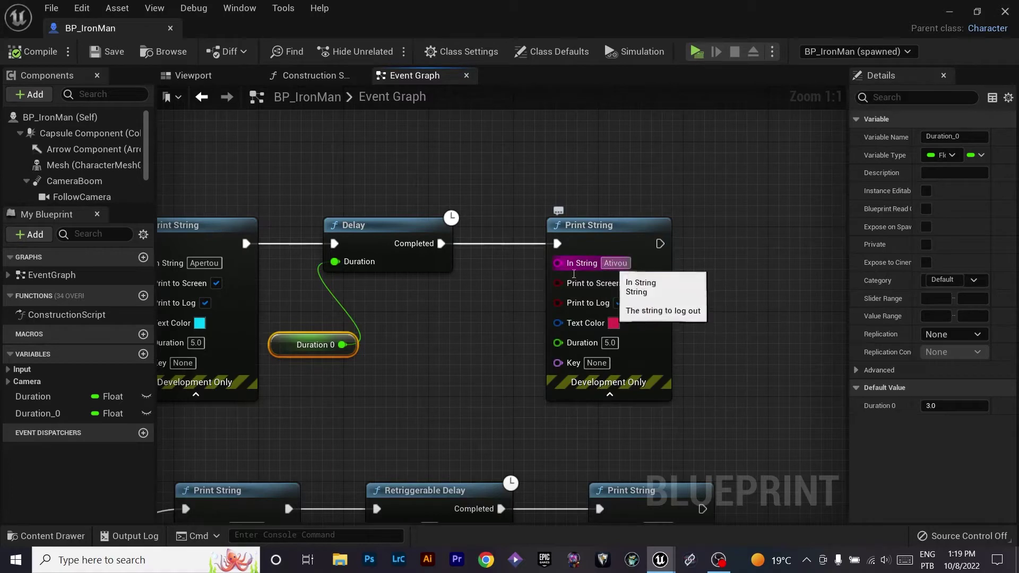
{"action": "left_click", "coordinate": [108, 53]}
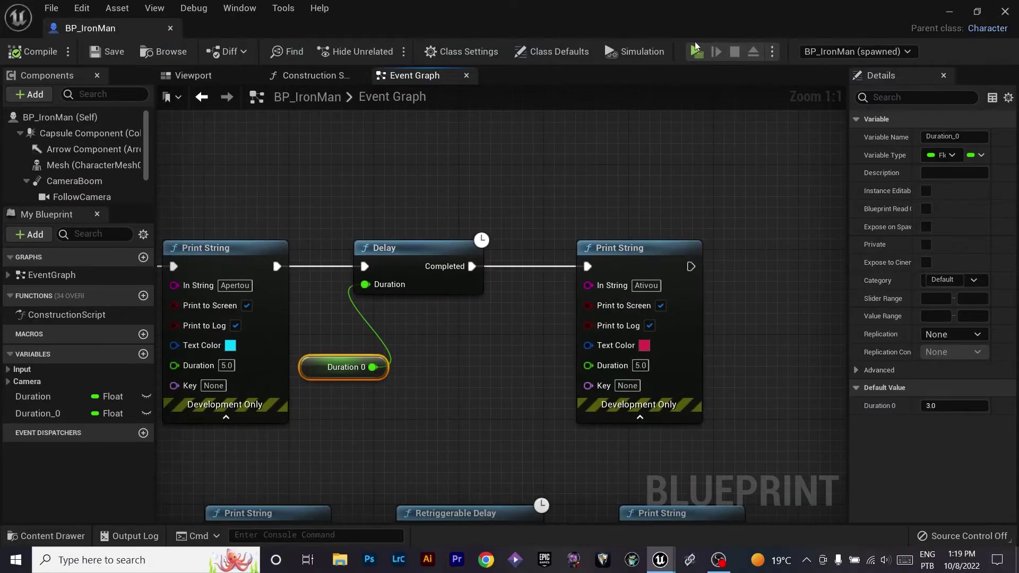
{"action": "left_click", "coordinate": [695, 51]}
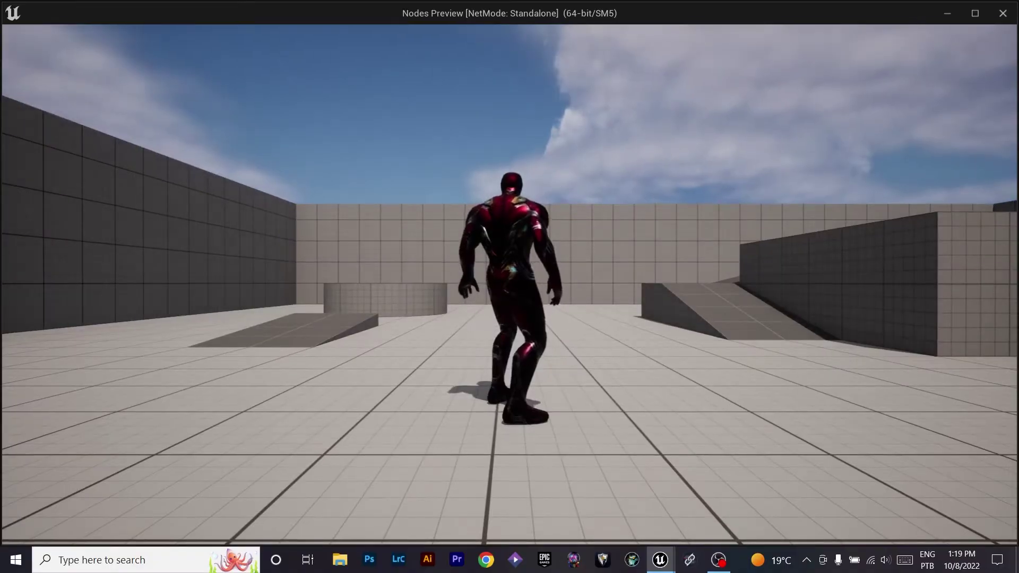
{"action": "key", "text": "e"}
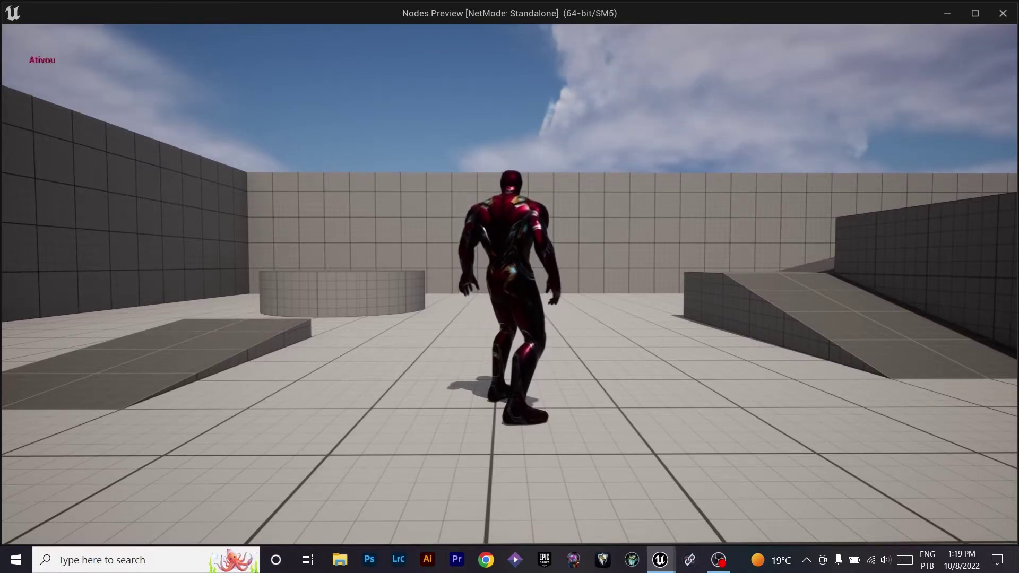
{"action": "key", "text": "Escape"}
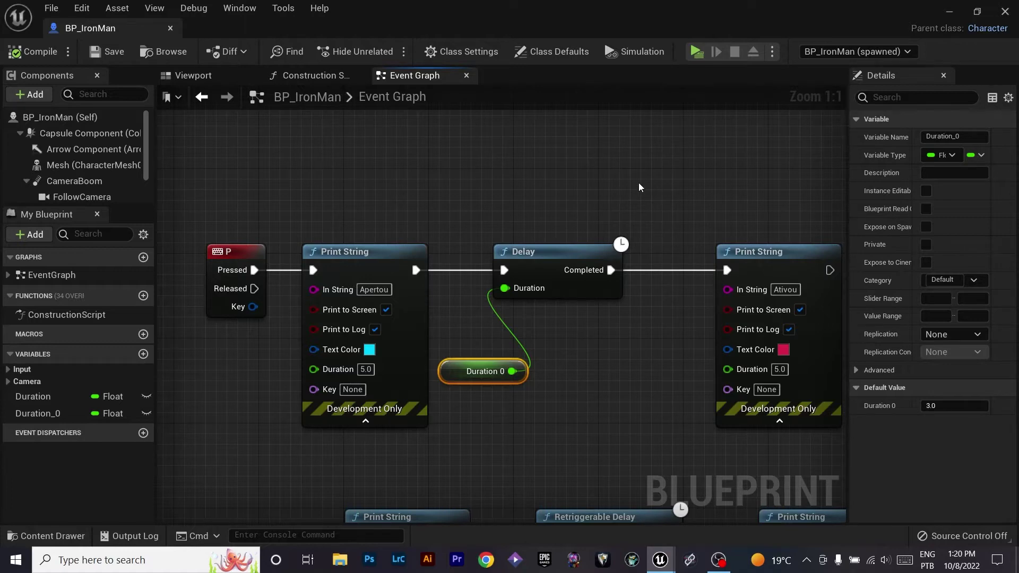
Start a new play test and shrink the game window so the graph stays visible.
{"action": "right_click_drag", "start_coordinate": [411, 260], "coordinate": [397, 224]}
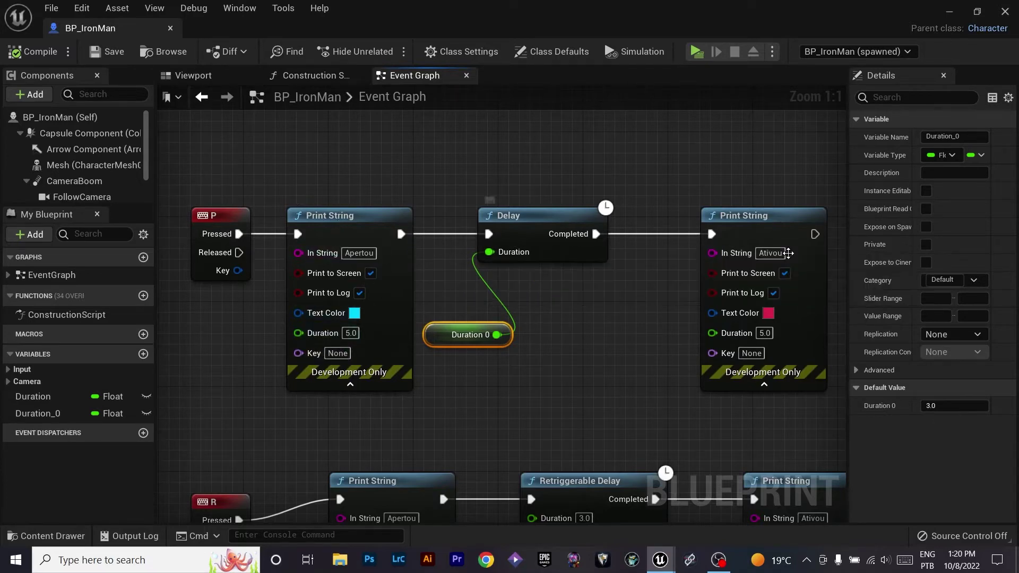
{"action": "left_click", "coordinate": [697, 53]}
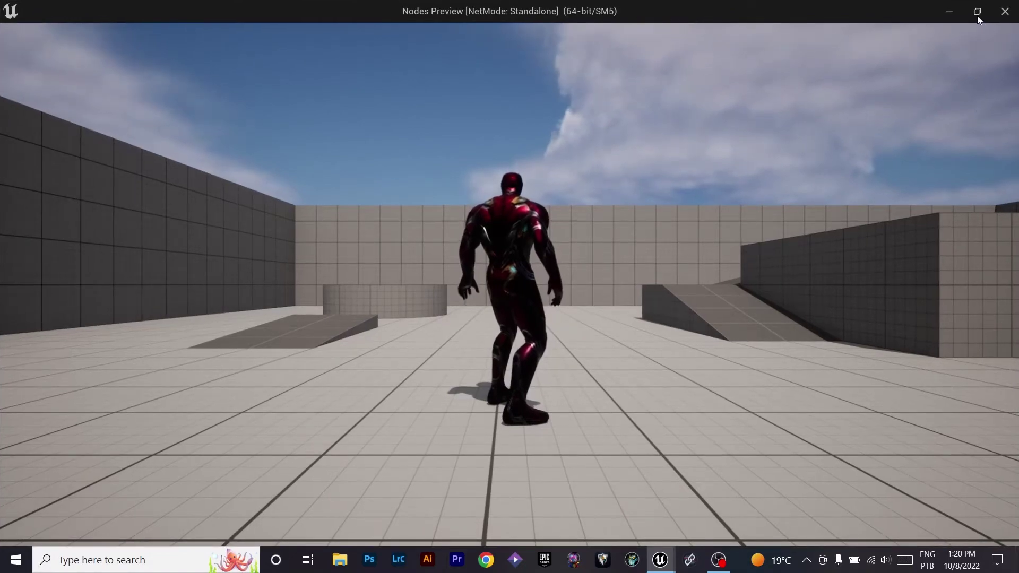
{"action": "left_click", "coordinate": [977, 12]}
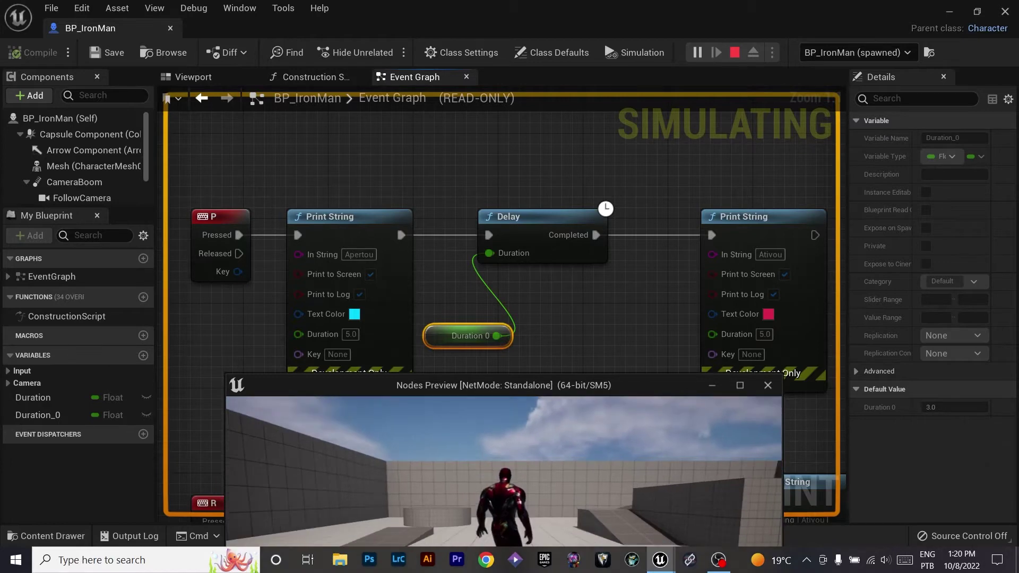
Press P nine times during the 3-second Delay, printing Apertou each time and Ativou when it finishes.
{"action": "key", "text": "p"}
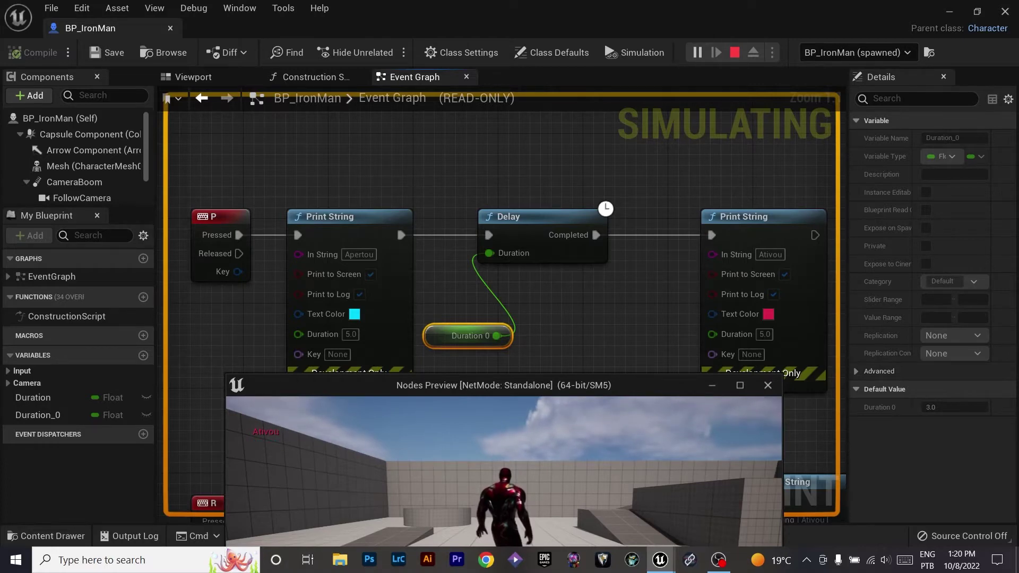
{"action": "key", "text": "p"}
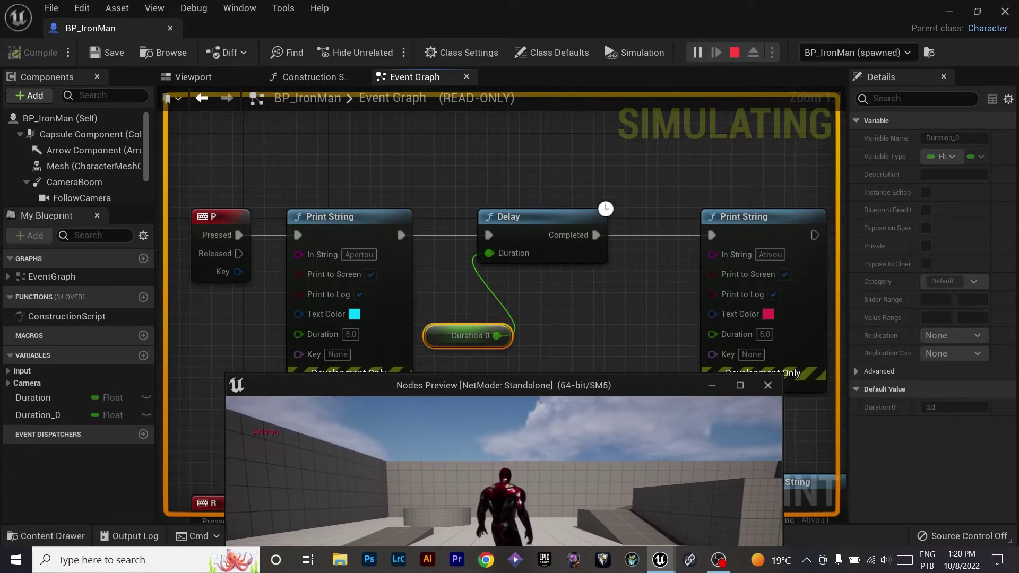
{"action": "key", "text": "p"}
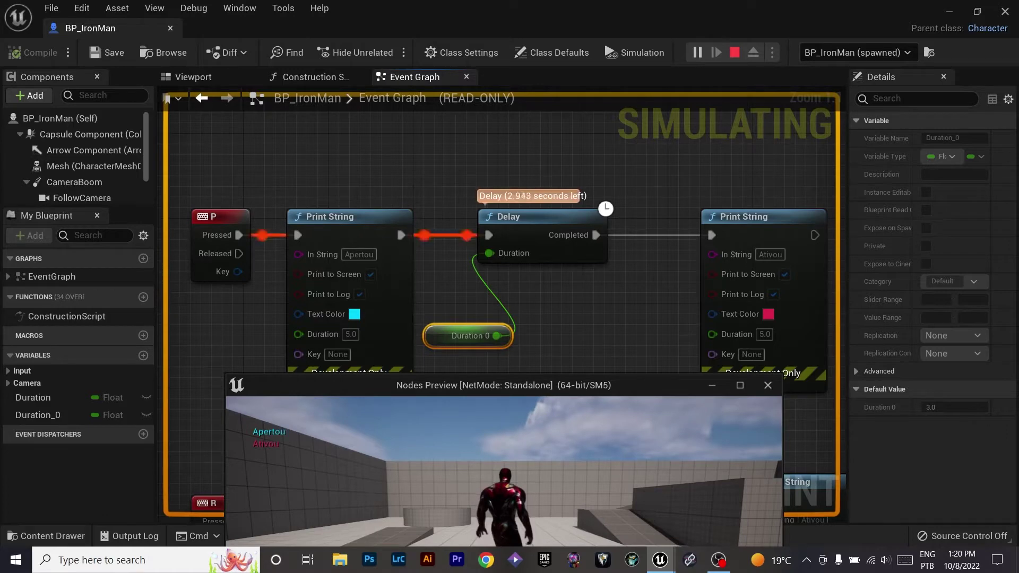
{"action": "key", "text": "p"}
{"action": "key", "text": "p"}
{"action": "key", "text": "p"}
{"action": "key", "text": "p"}
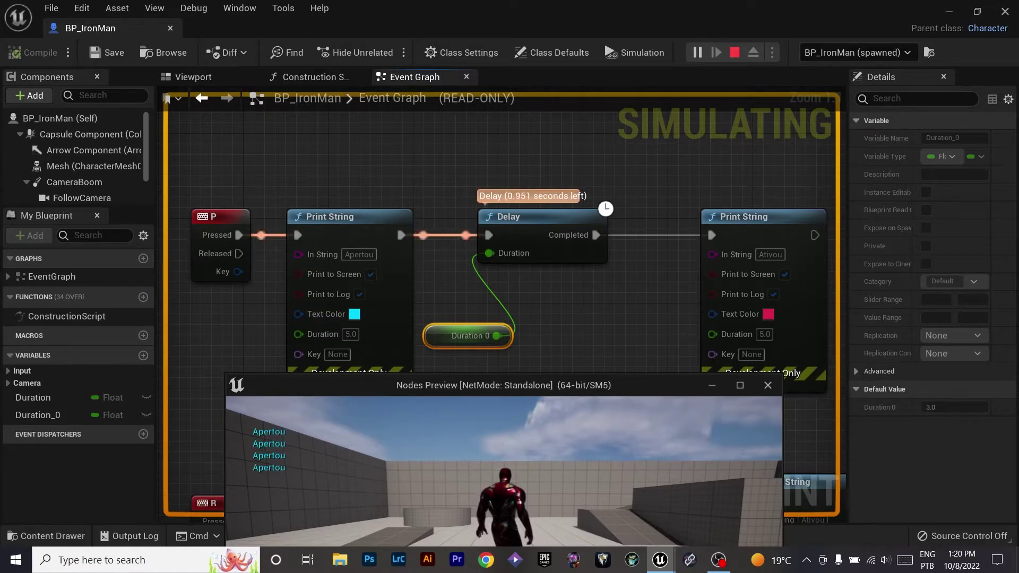
{"action": "key", "text": "p"}
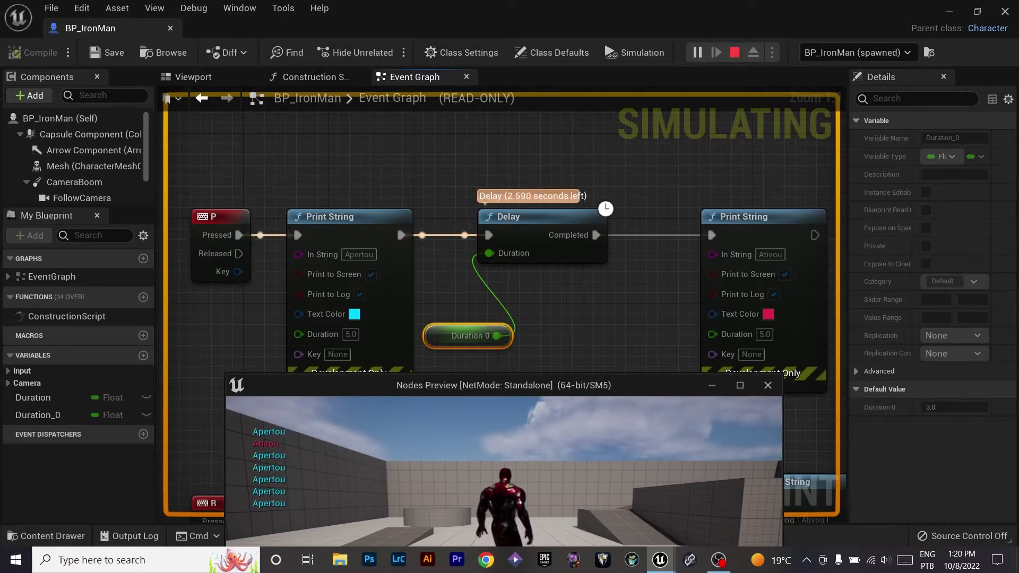
{"action": "key", "text": "p"}
{"action": "key", "text": "p"}
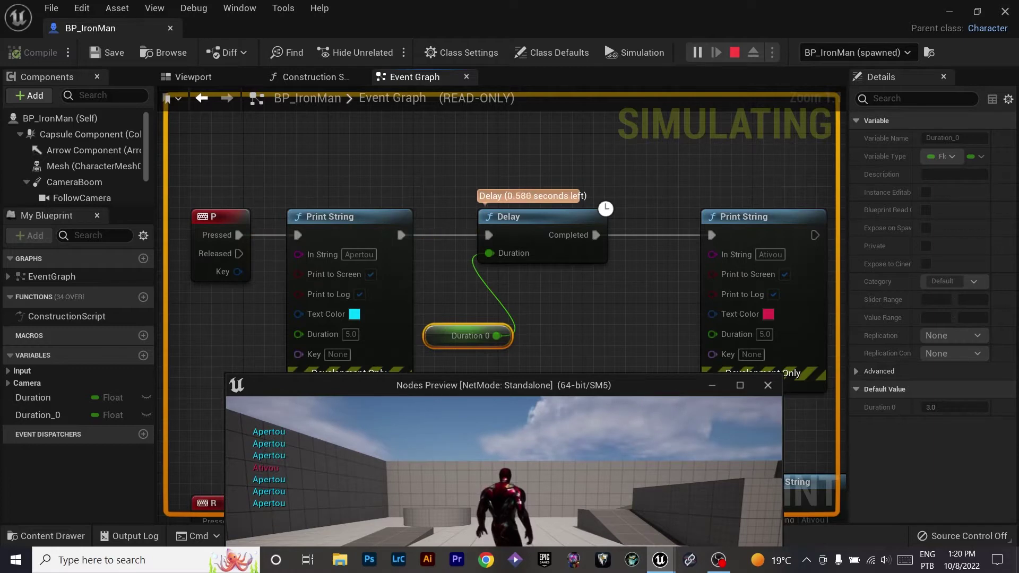
{"action": "key", "text": "p"}
{"action": "key", "text": "p"}
{"action": "key", "text": "p"}
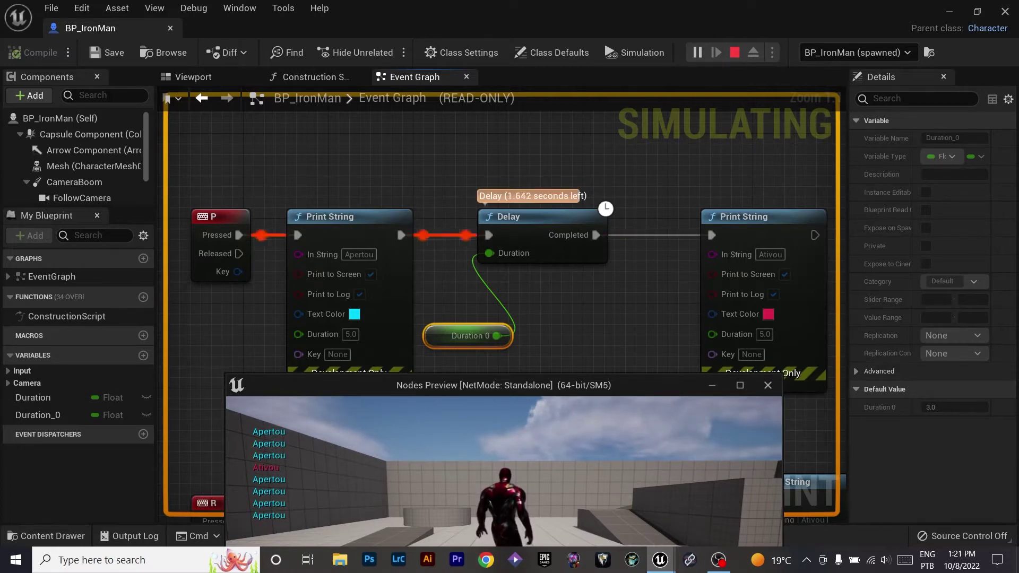
{"action": "key", "text": "p"}
{"action": "key", "text": "p"}
{"action": "key", "text": "p"}
{"action": "key", "text": "p"}
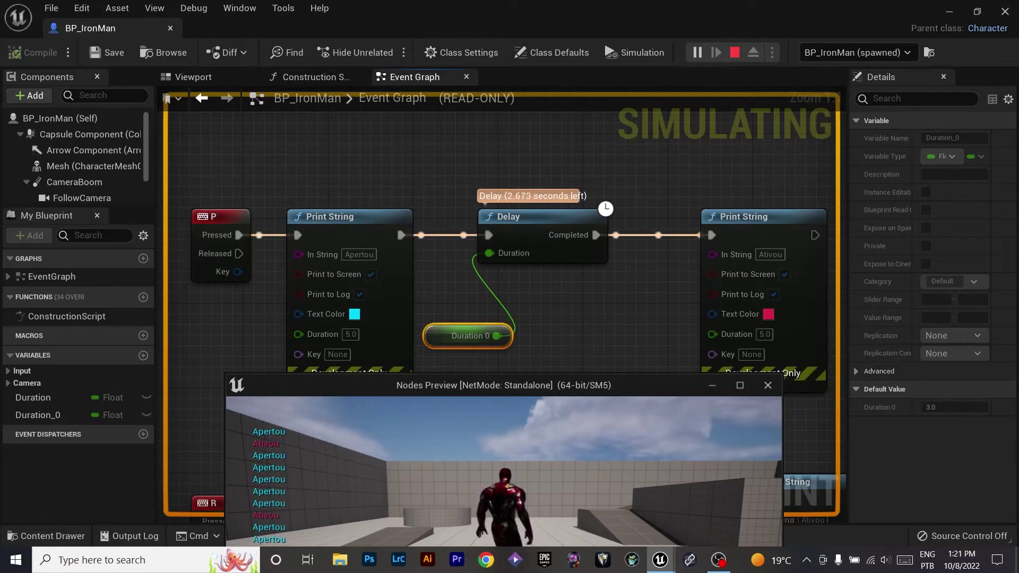
{"action": "key", "text": "p"}
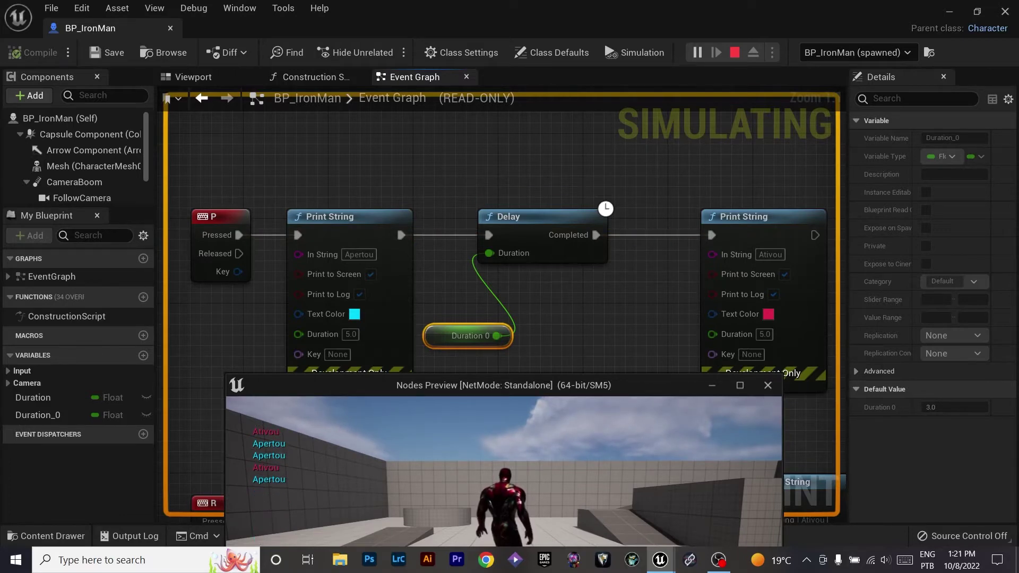
Stop the P test, pan to the R-key Retriggerable Delay row, and start Play in Editor with Alt+P.
{"action": "key", "text": "Escape"}
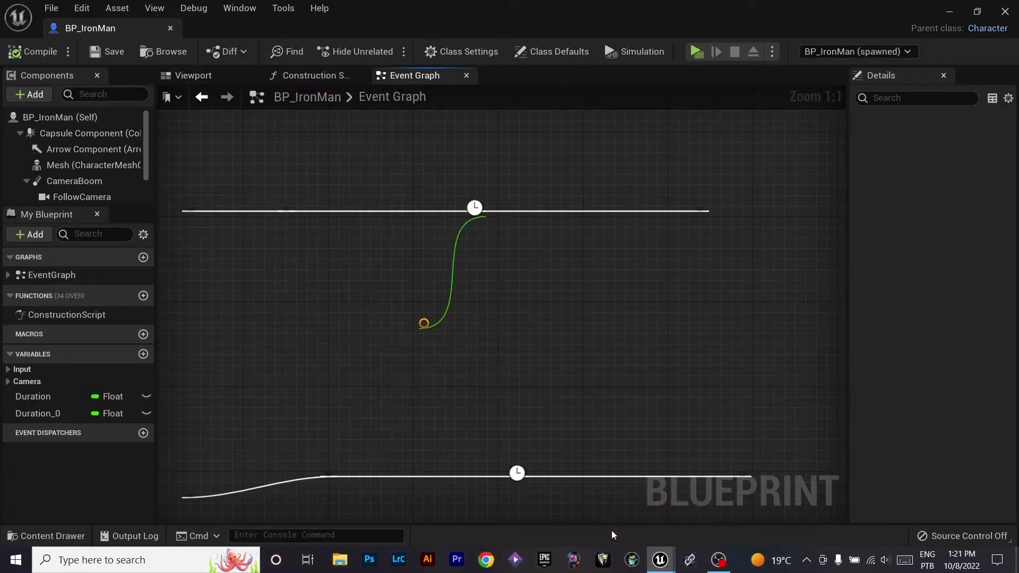
{"action": "mouse_move", "coordinate": [543, 365]}
{"action": "right_mouse_down"}
{"action": "mouse_move", "coordinate": [497, 208]}
{"action": "mouse_move", "coordinate": [531, 229]}
{"action": "right_mouse_up"}
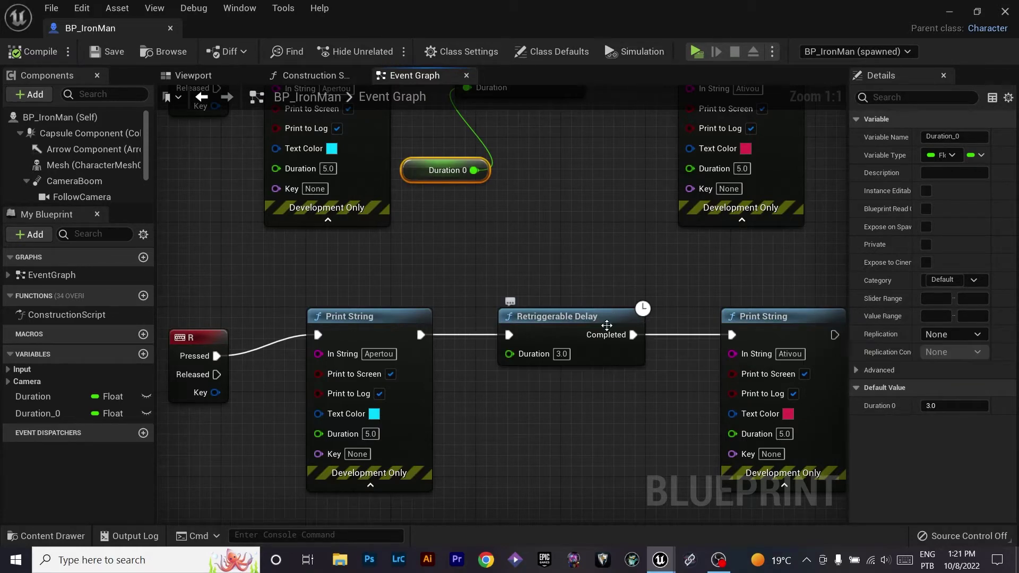
{"action": "key", "text": "alt+p"}
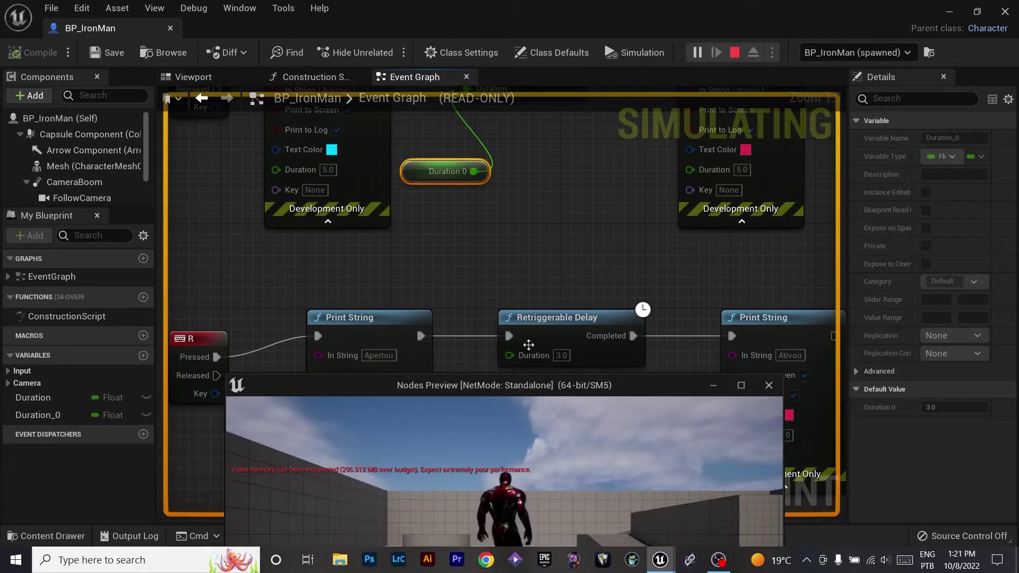
Press R ten times in the game preview to keep restarting the 3-second Retriggerable Delay, then stop playing.
{"action": "left_click", "coordinate": [502, 386]}
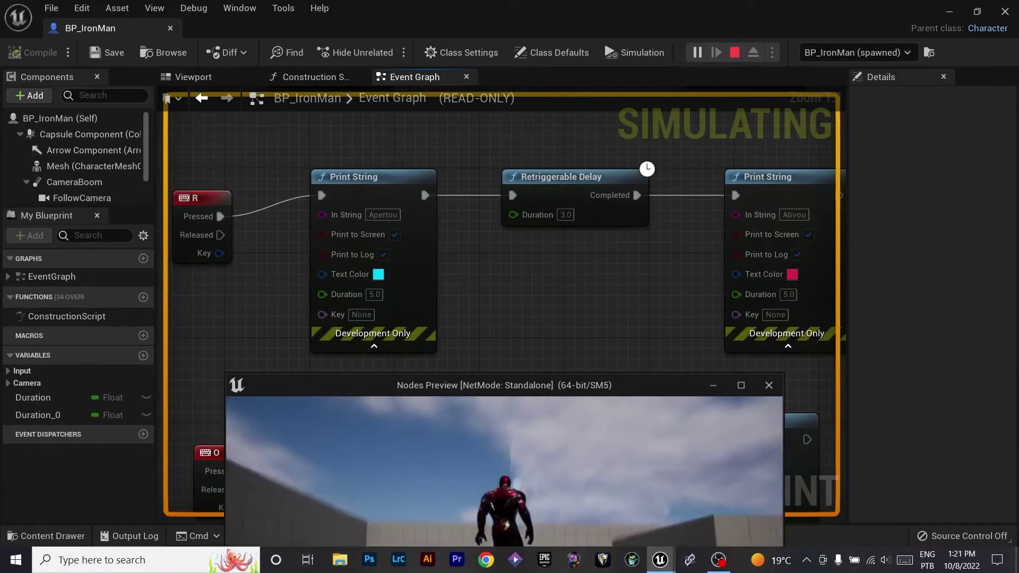
{"action": "key", "text": "r"}
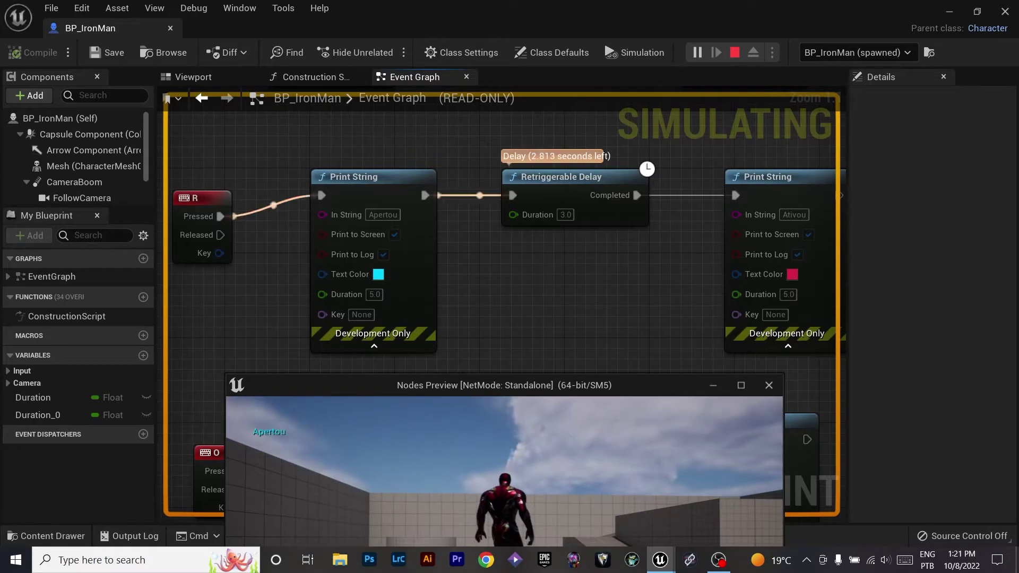
{"action": "key", "text": "r"}
{"action": "key", "text": "r"}
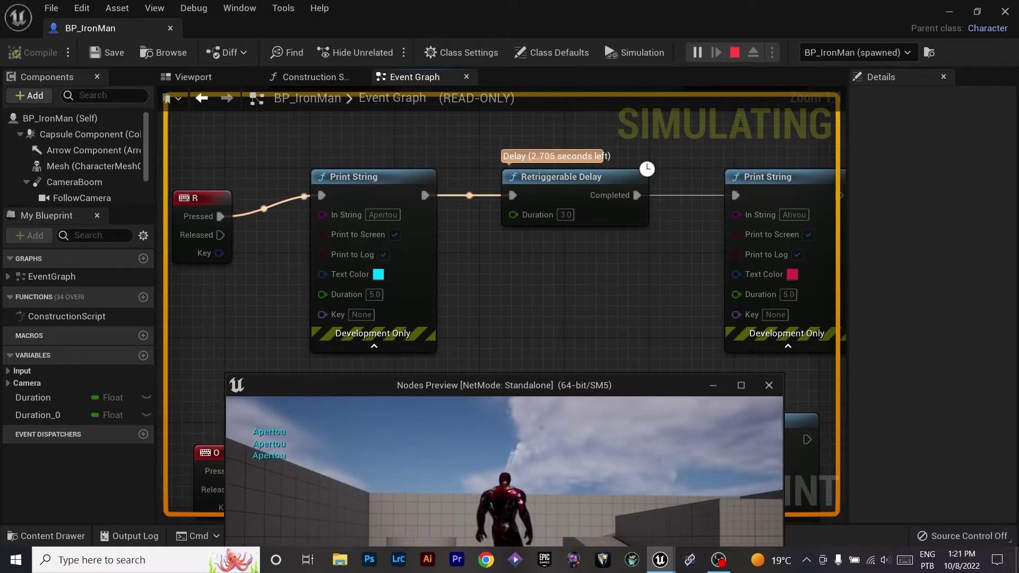
{"action": "key", "text": "r"}
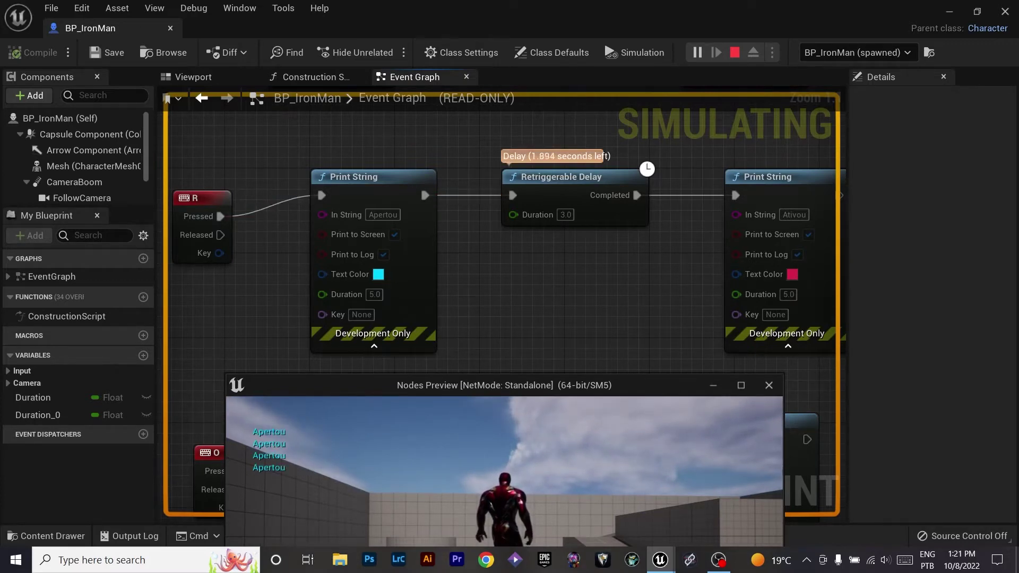
{"action": "key", "text": "r"}
{"action": "key", "text": "r"}
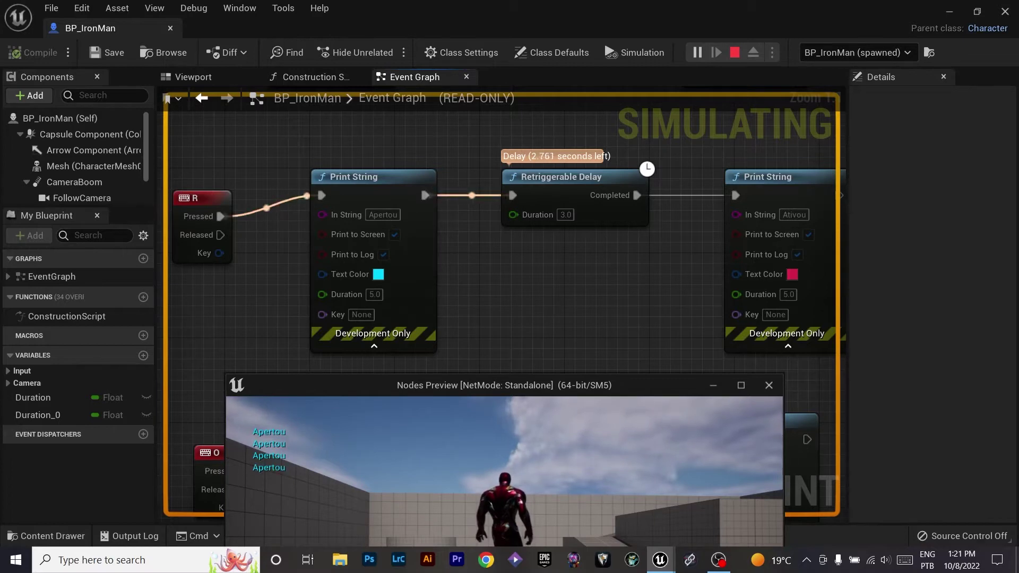
{"action": "key", "text": "r"}
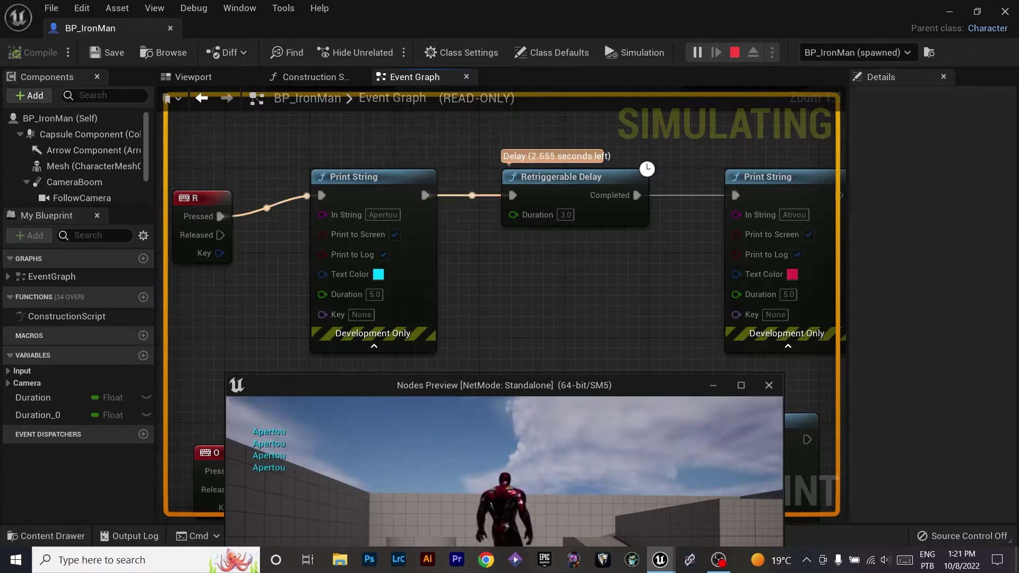
{"action": "key", "text": "r"}
{"action": "key", "text": "r"}
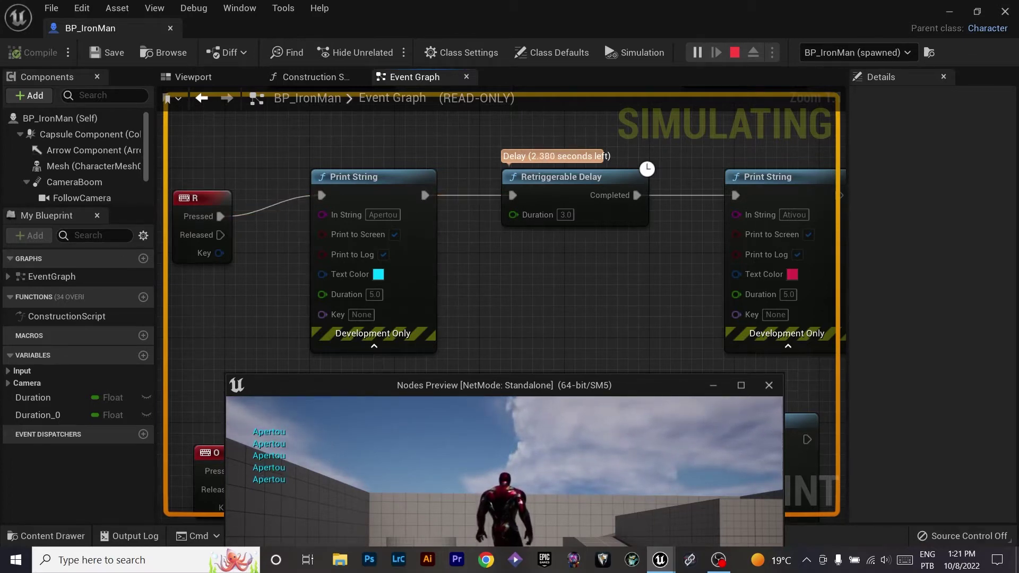
{"action": "key", "text": "r"}
{"action": "key", "text": "r"}
{"action": "key", "text": "r"}
{"action": "key", "text": "r"}
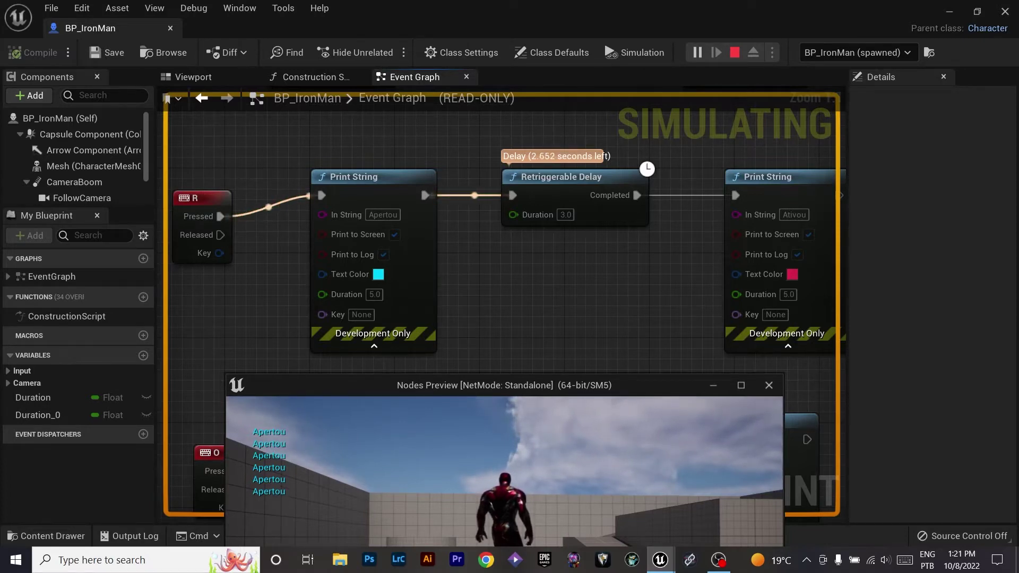
{"action": "key", "text": "r"}
{"action": "key", "text": "r"}
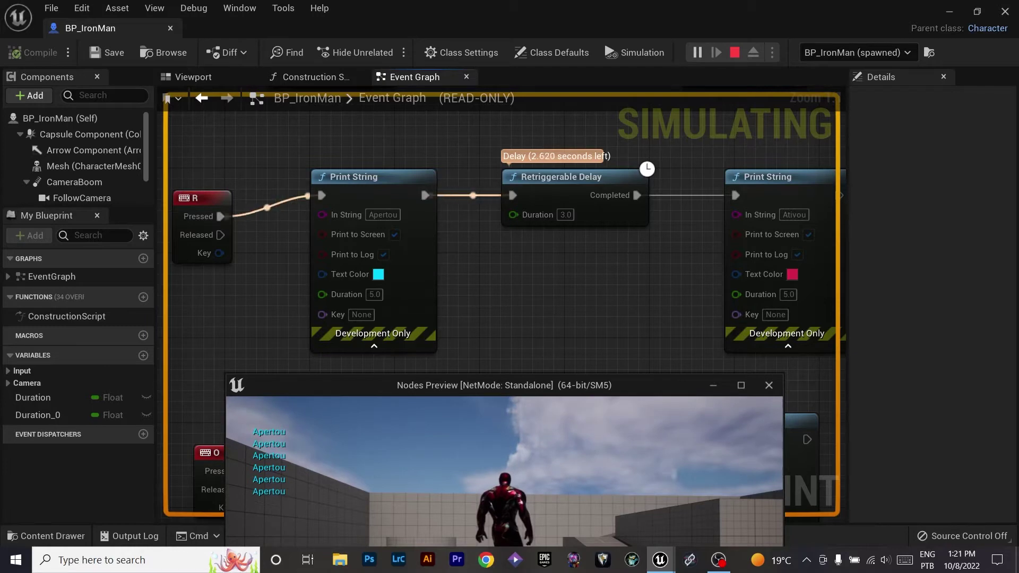
{"action": "key", "text": "r"}
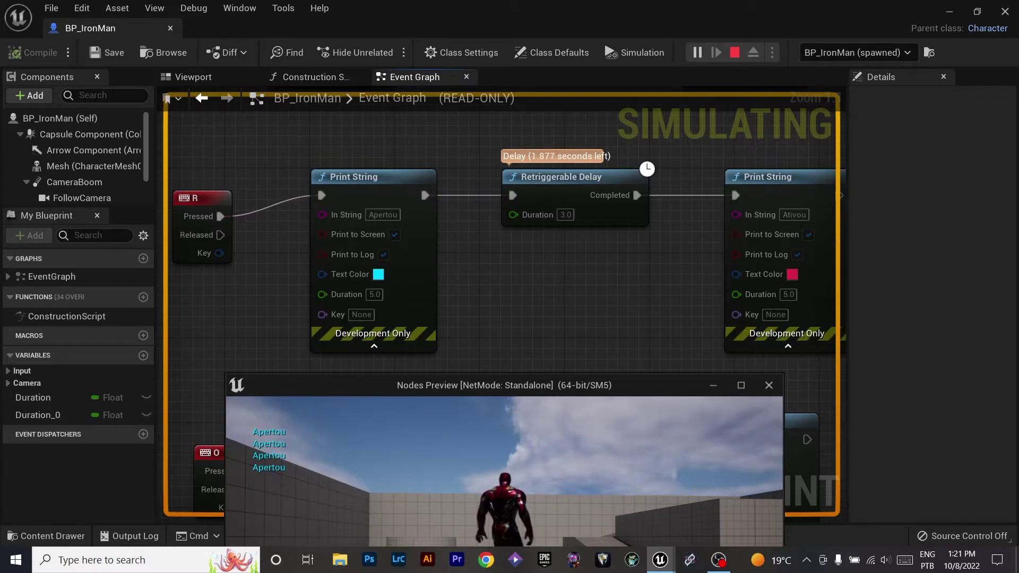
{"action": "key", "text": "r"}
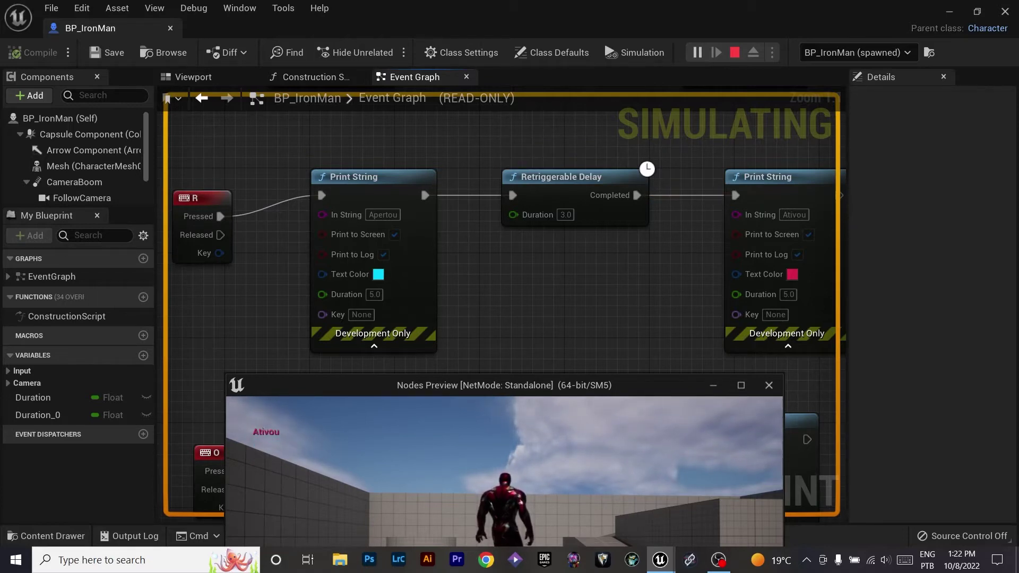
{"action": "key", "text": "Escape"}
{"action": "mouse_move", "coordinate": [587, 361]}
{"action": "right_mouse_down"}
{"action": "mouse_move", "coordinate": [584, 273]}
{"action": "mouse_move", "coordinate": [568, 368]}
{"action": "right_mouse_up"}
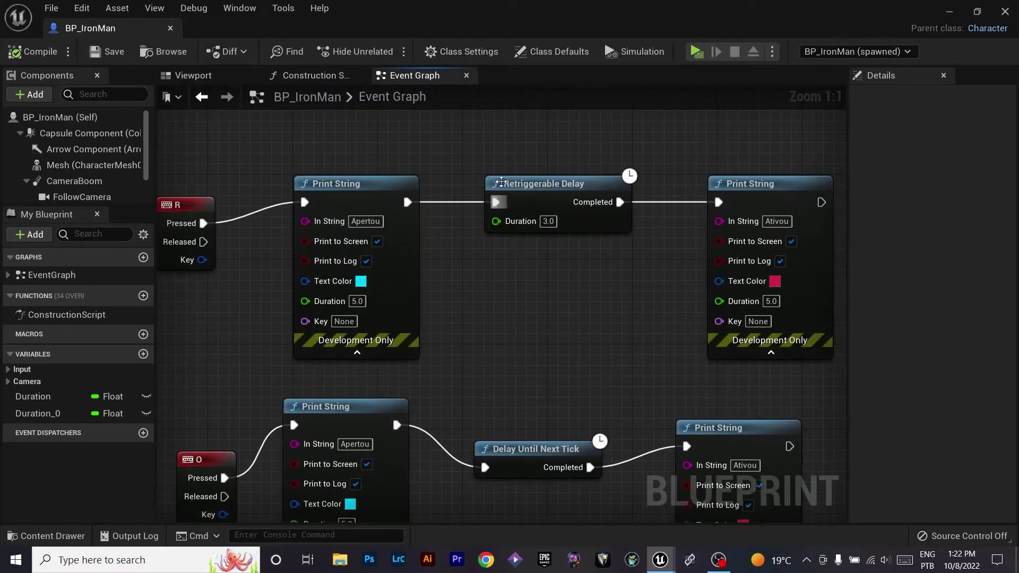
{"action": "right_click_drag", "start_coordinate": [501, 182], "coordinate": [494, 411]}
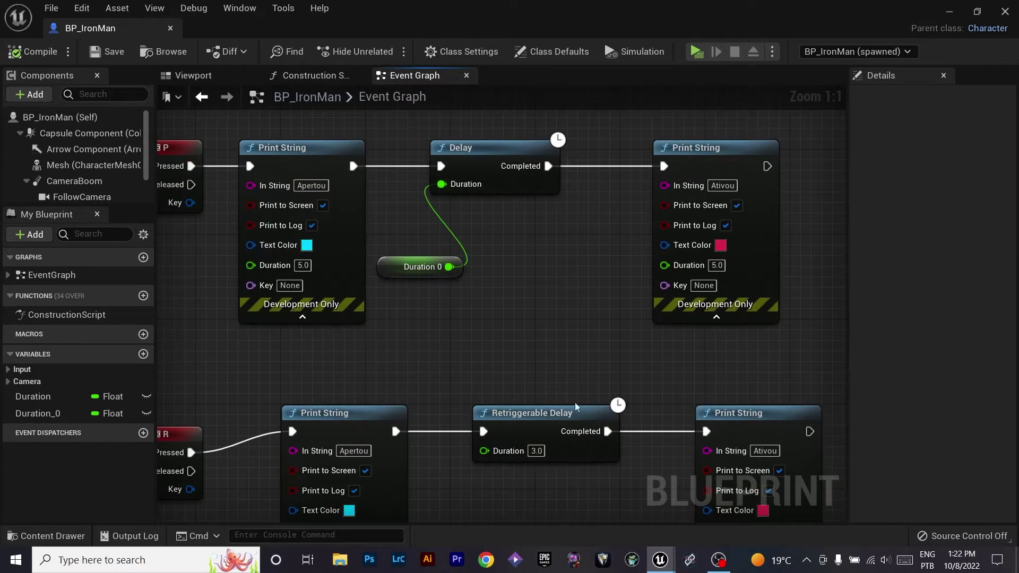
{"action": "right_click_drag", "start_coordinate": [564, 293], "coordinate": [624, 310]}
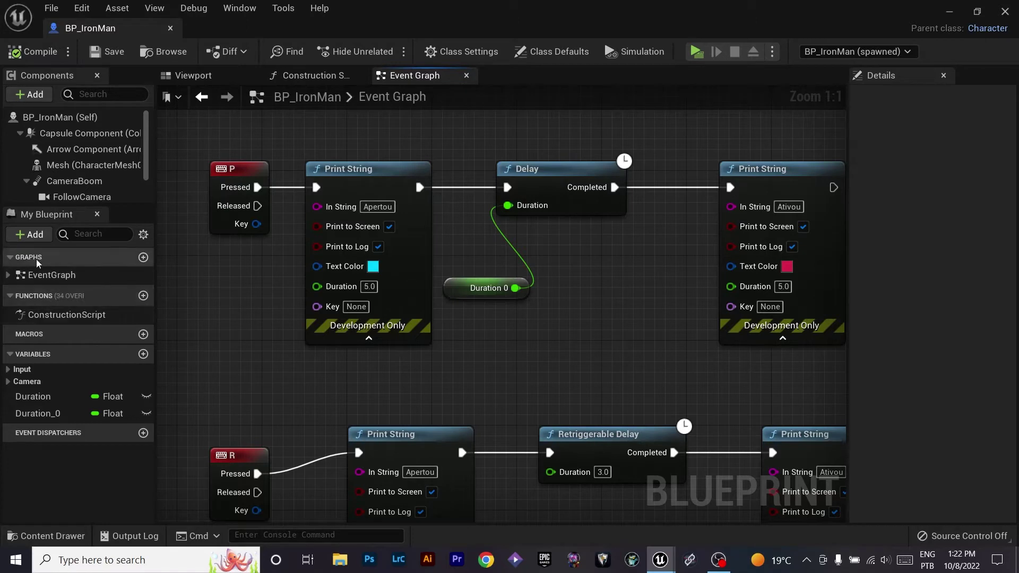
{"action": "scroll", "coordinate": [562, 313], "scroll_direction": "down", "scroll_amount": 1}
{"action": "scroll", "coordinate": [562, 313], "scroll_direction": "down", "scroll_amount": 2}
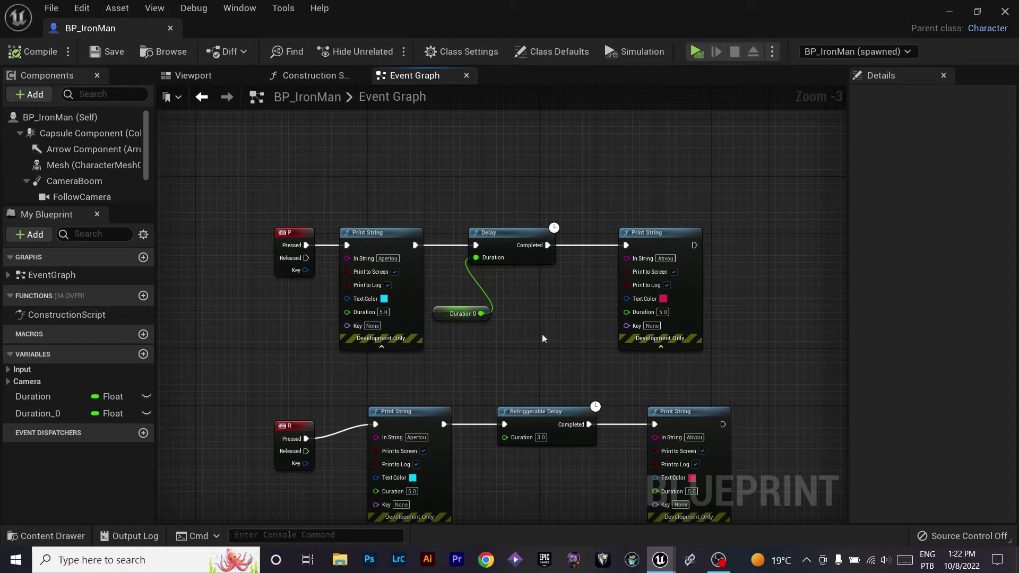
{"action": "right_click_drag", "start_coordinate": [543, 232], "coordinate": [537, 198]}
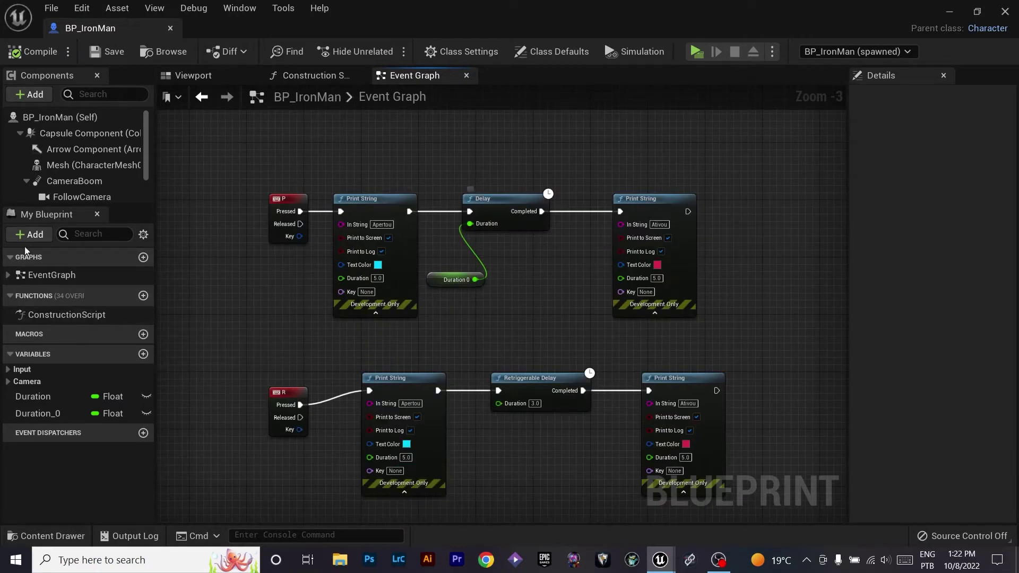
Open the Construction Script, search the action menu for 'delay', and dismiss it without adding a node.
{"action": "double_click", "coordinate": [62, 317]}
{"action": "right_click", "coordinate": [472, 279]}
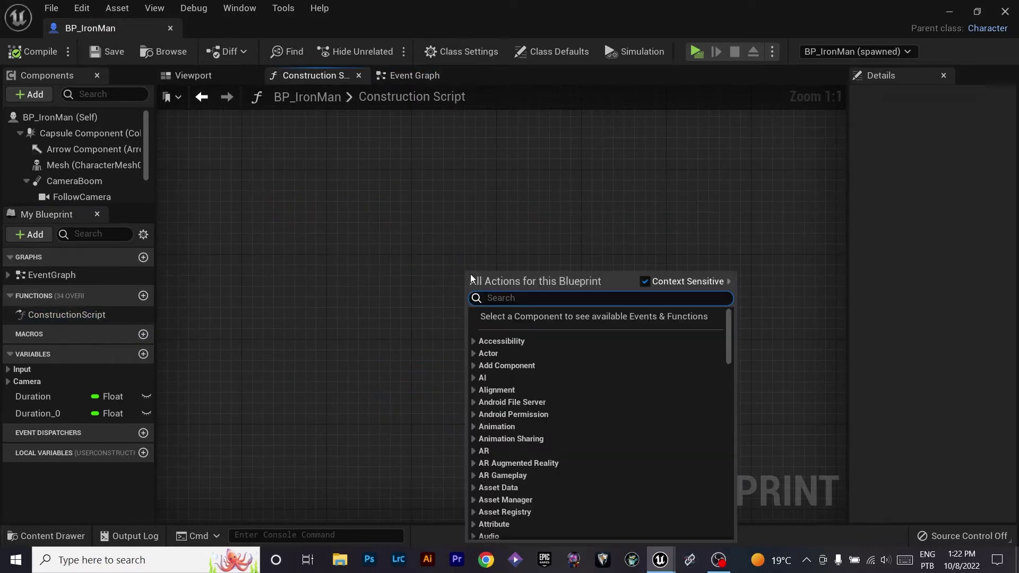
{"action": "type", "text": "dela"}
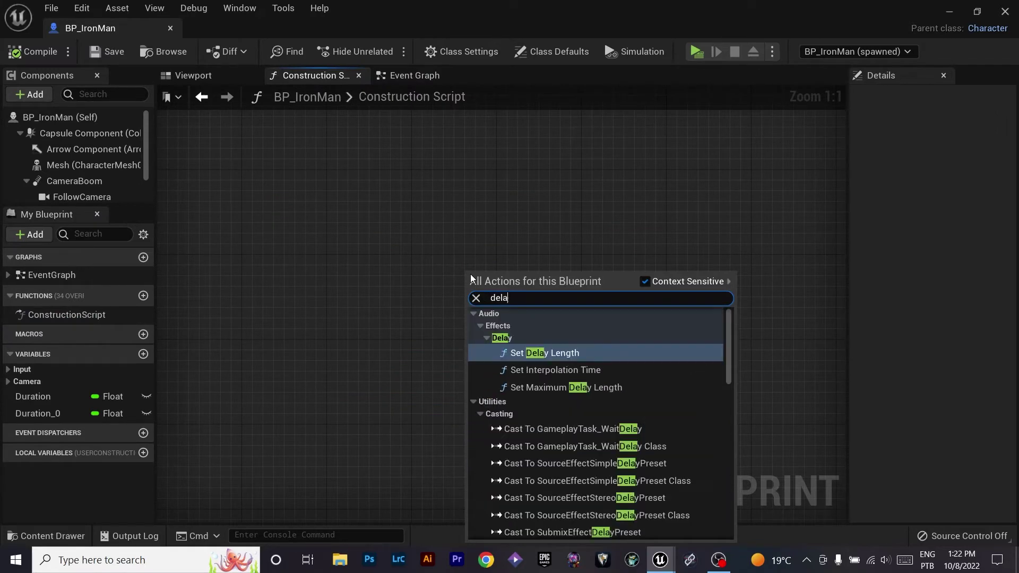
{"action": "type", "text": "y"}
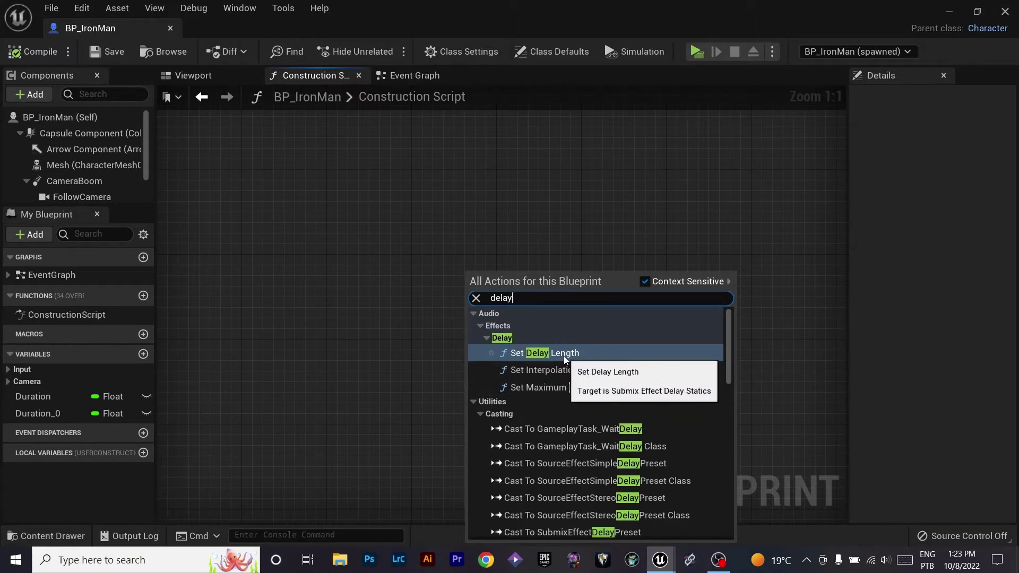
{"action": "key", "text": "Escape"}
{"action": "left_click", "coordinate": [414, 75]}
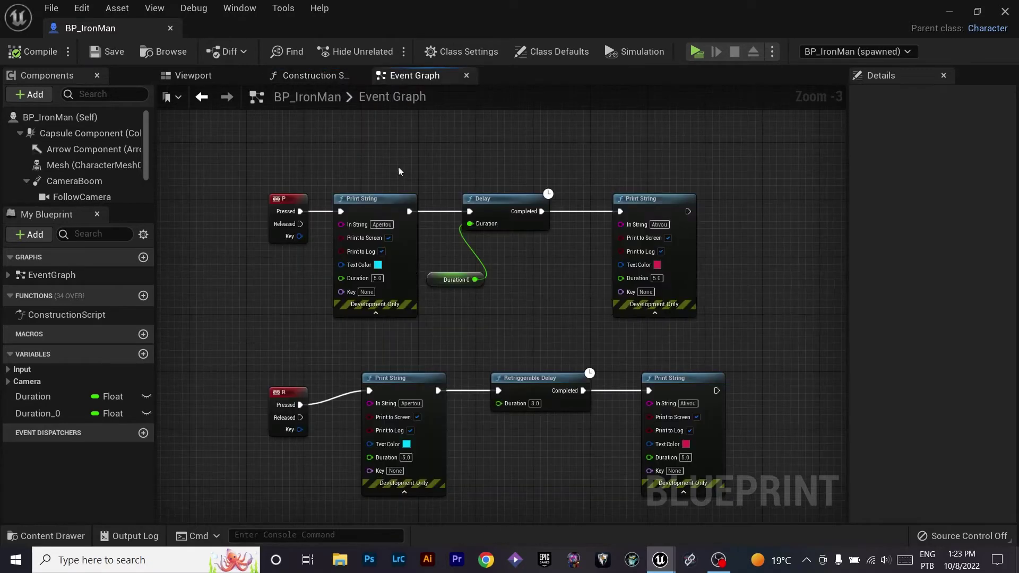
{"action": "right_click_drag", "start_coordinate": [469, 164], "coordinate": [479, 237]}
{"action": "right_click", "coordinate": [479, 236]}
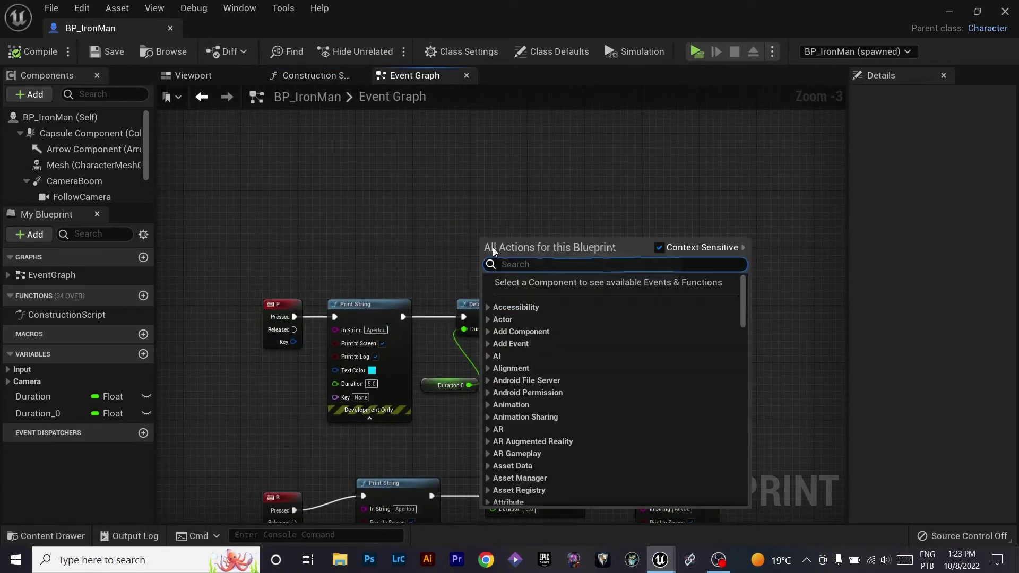
{"action": "type", "text": "delay"}
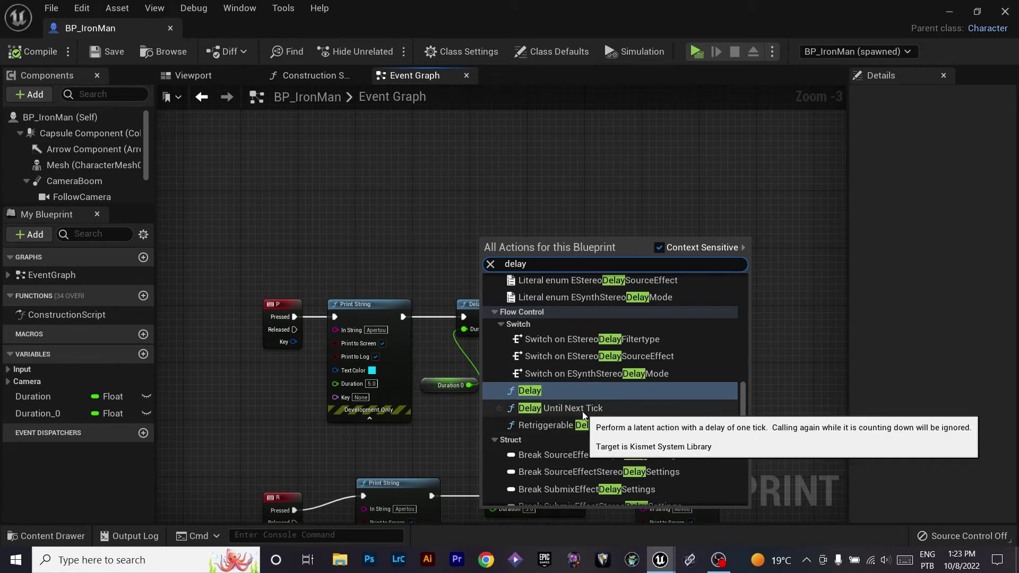
{"action": "left_click", "coordinate": [419, 212]}
{"action": "mouse_move", "coordinate": [505, 405]}
{"action": "right_mouse_down"}
{"action": "mouse_move", "coordinate": [507, 343]}
{"action": "mouse_move", "coordinate": [550, 406]}
{"action": "right_mouse_up"}
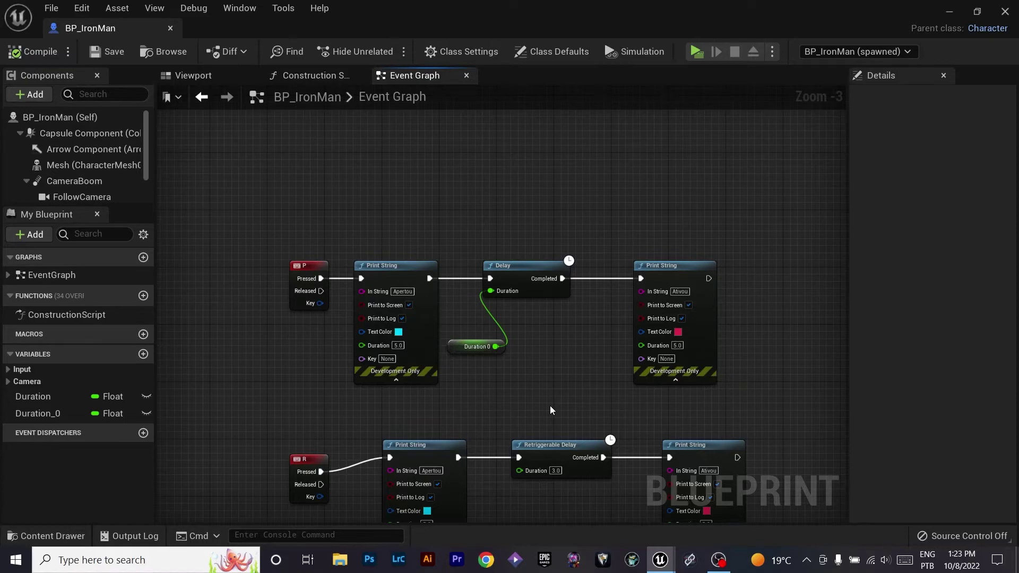
Select the Delay Until Next Tick node and frame the whole O-key chain in the graph.
{"action": "mouse_move", "coordinate": [557, 404]}
{"action": "right_mouse_down"}
{"action": "mouse_move", "coordinate": [579, 353]}
{"action": "mouse_move", "coordinate": [528, 263]}
{"action": "right_mouse_up"}
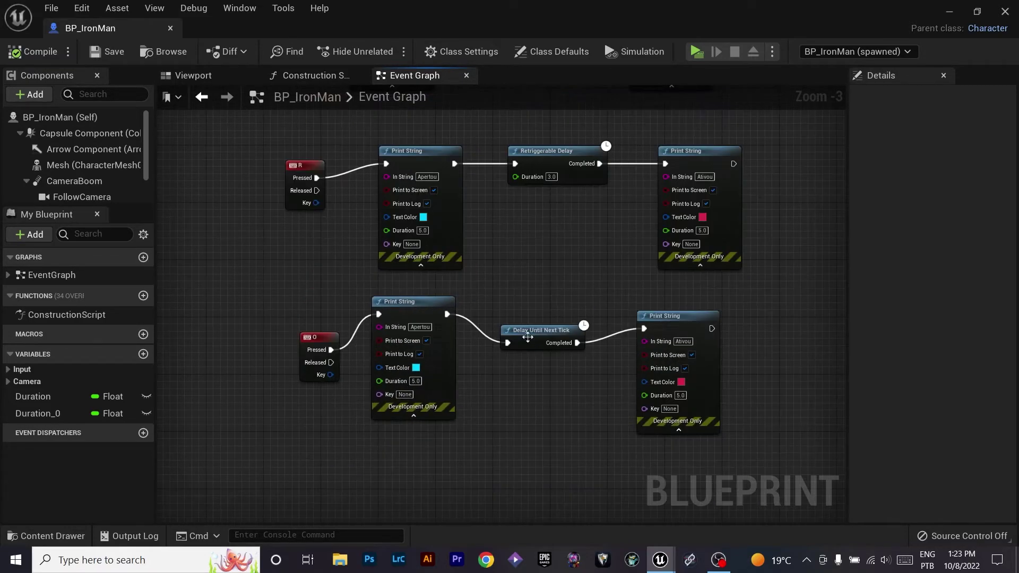
{"action": "scroll", "coordinate": [539, 329], "scroll_direction": "up", "scroll_amount": 3}
{"action": "left_click", "coordinate": [515, 320]}
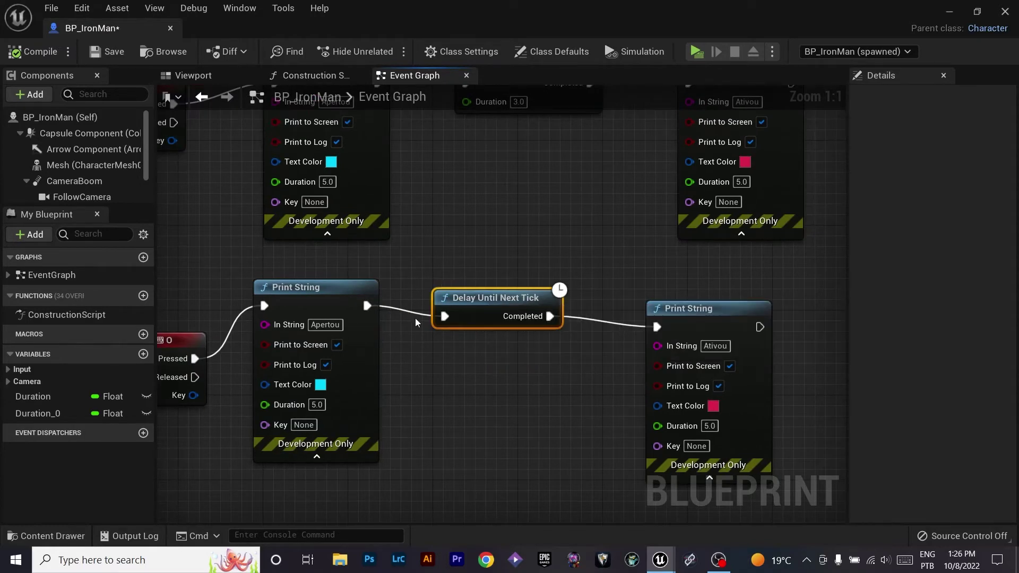
{"action": "right_click_drag", "start_coordinate": [454, 317], "coordinate": [526, 270]}
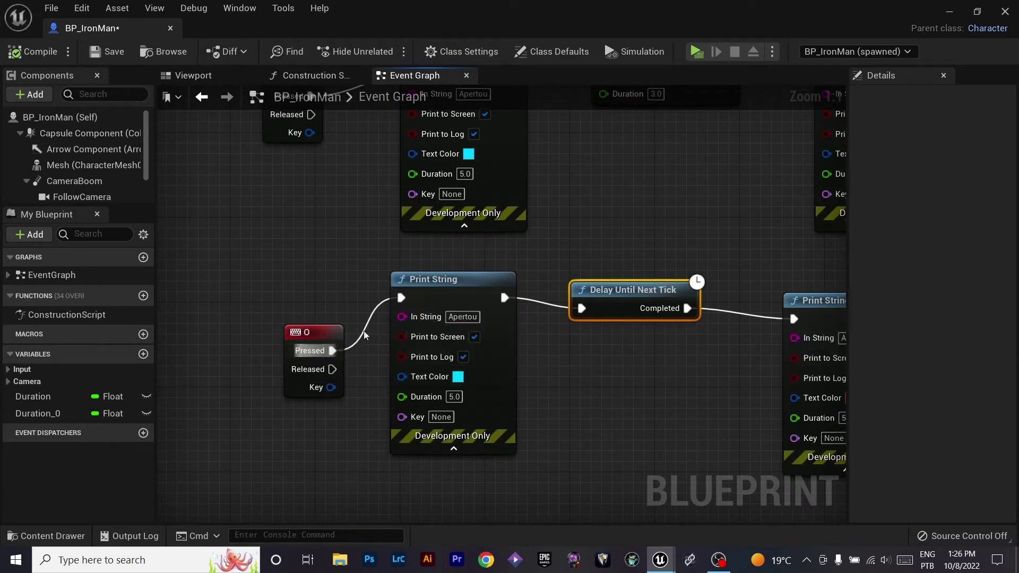
{"action": "right_click_drag", "start_coordinate": [365, 334], "coordinate": [267, 328]}
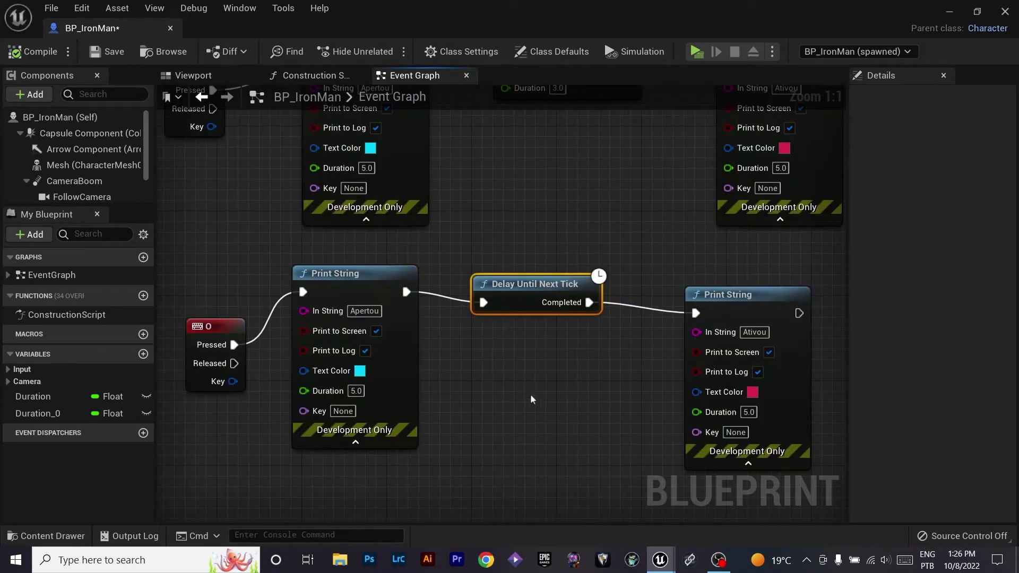
{"action": "right_click_drag", "start_coordinate": [531, 398], "coordinate": [528, 370]}
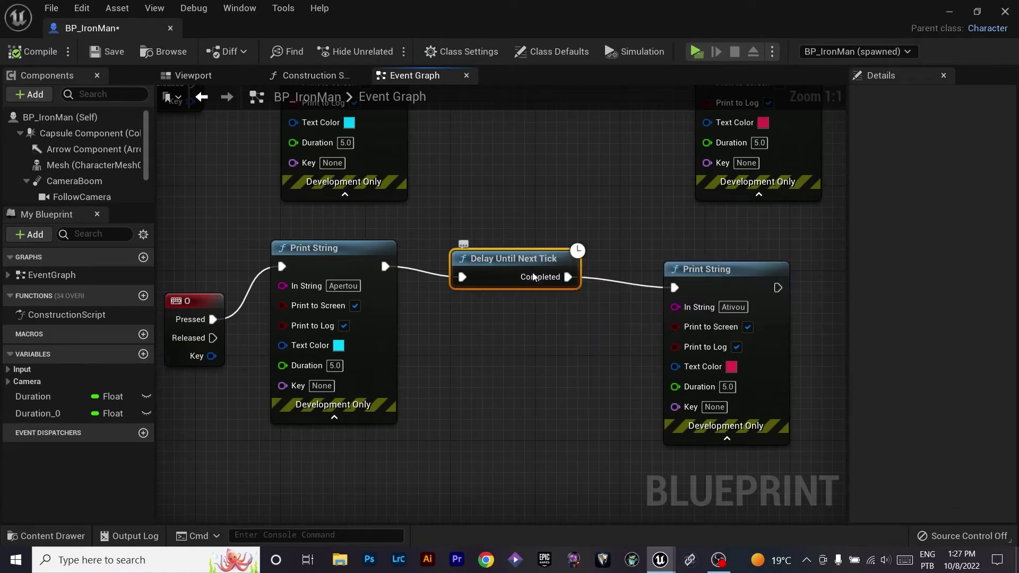
{"action": "right_click_drag", "start_coordinate": [221, 240], "coordinate": [278, 228]}
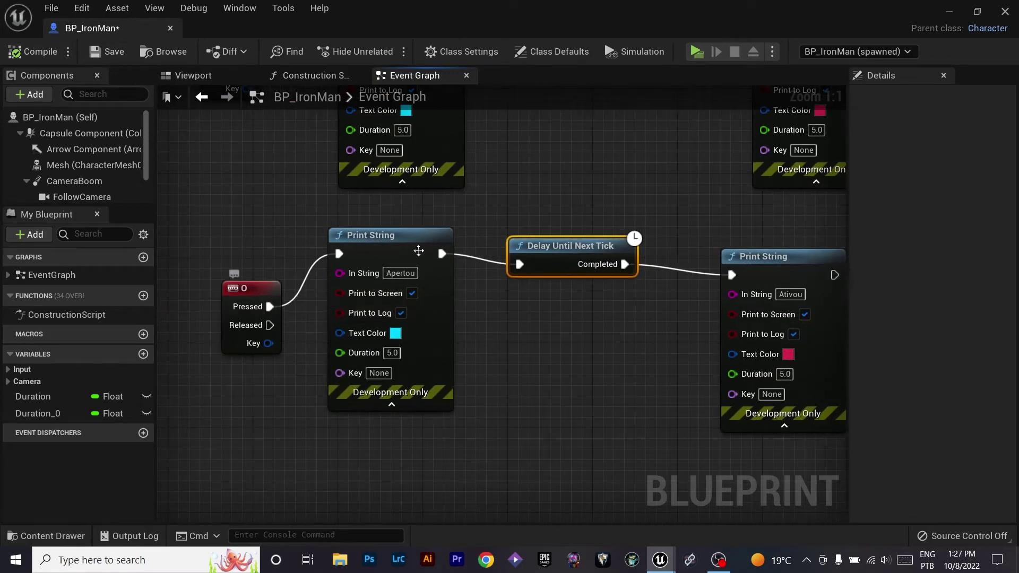
{"action": "right_click_drag", "start_coordinate": [598, 321], "coordinate": [460, 338]}
Start Play, focus the preview window, and press O four times to print Apertou/Ativou pairs.
{"action": "left_click", "coordinate": [697, 51]}
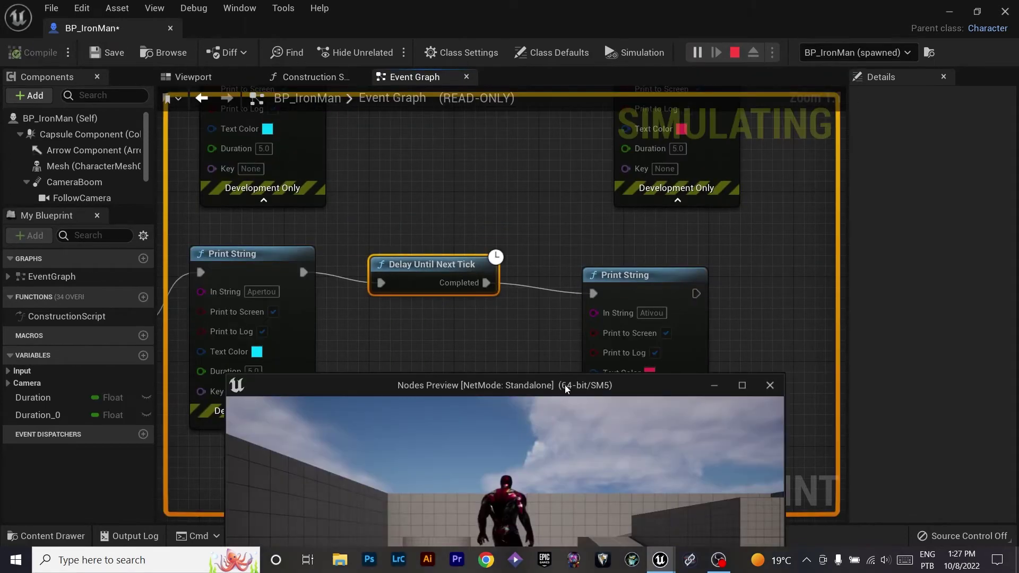
{"action": "left_click", "coordinate": [527, 526]}
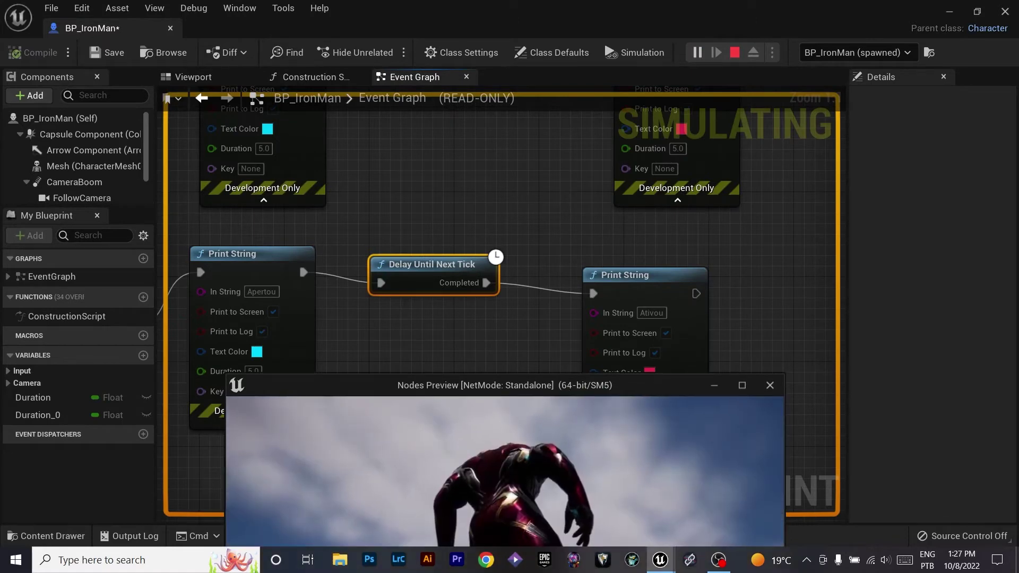
{"action": "key", "text": "o"}
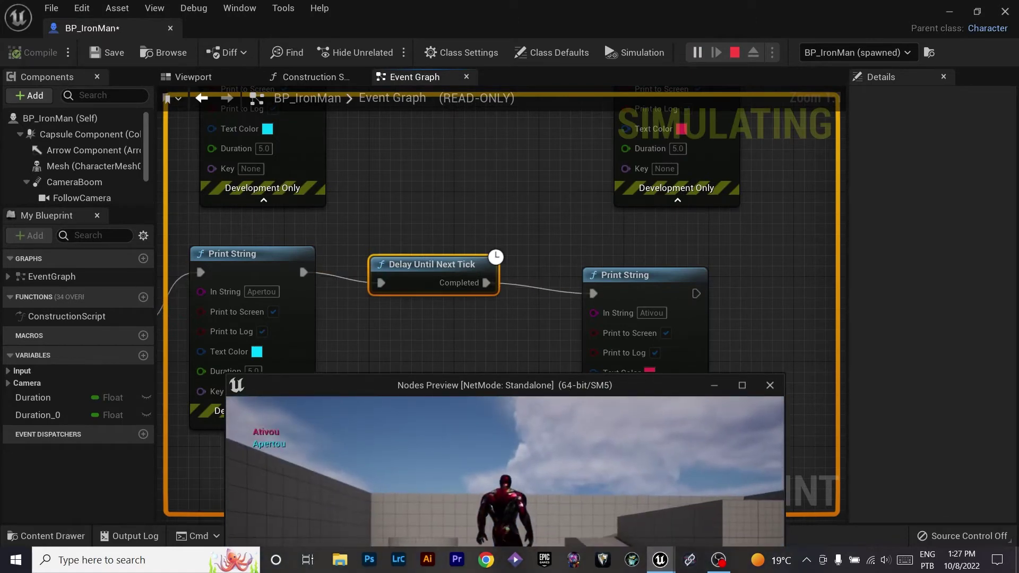
{"action": "key", "text": "o"}
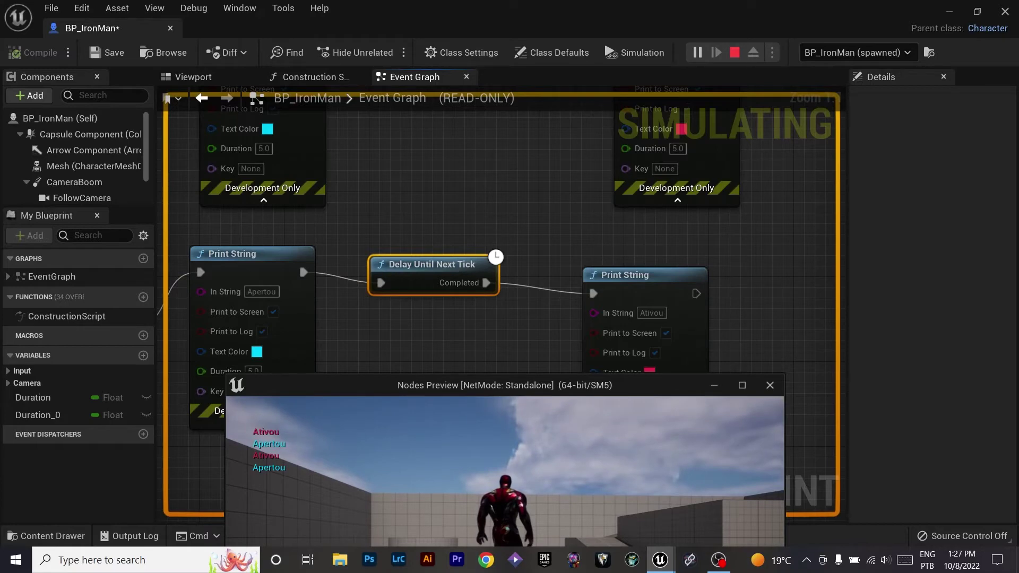
{"action": "key", "text": "o"}
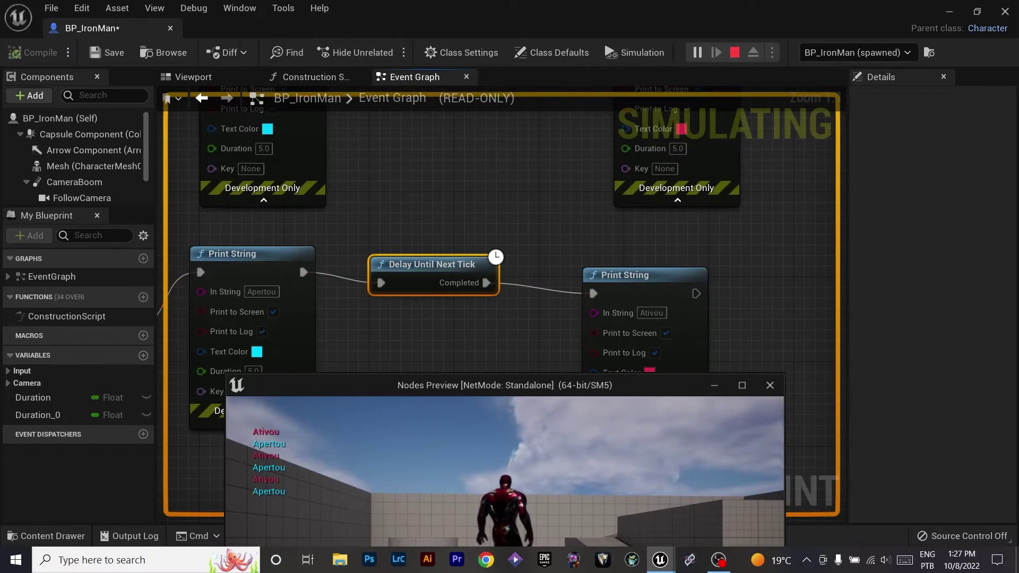
{"action": "key", "text": "o"}
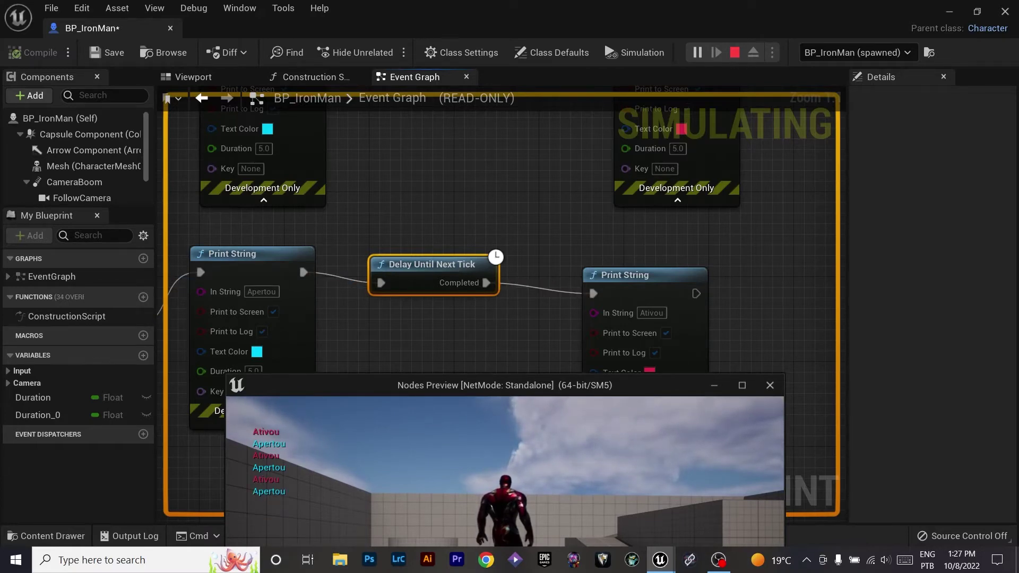
Stop the play session and pan down past the R and O chains to the Sprint group.
{"action": "key", "text": "Escape"}
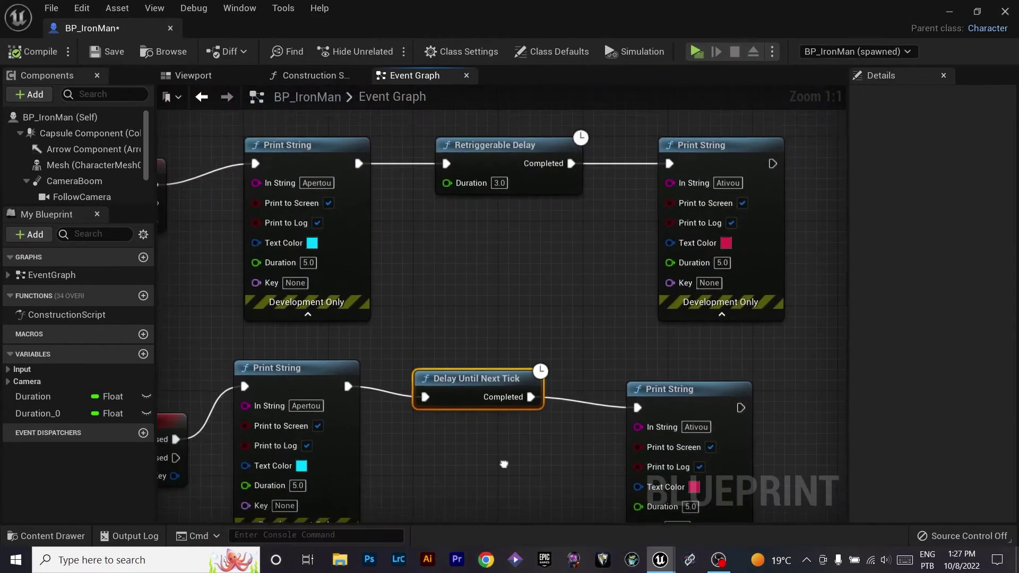
{"action": "right_click_drag", "start_coordinate": [510, 474], "coordinate": [572, 393]}
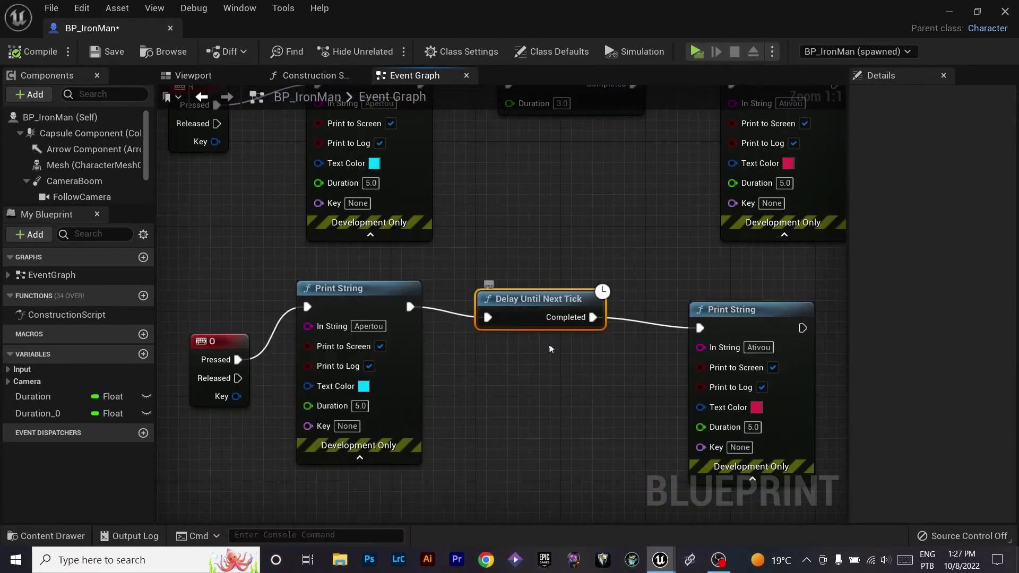
{"action": "right_click_drag", "start_coordinate": [538, 300], "coordinate": [574, 324]}
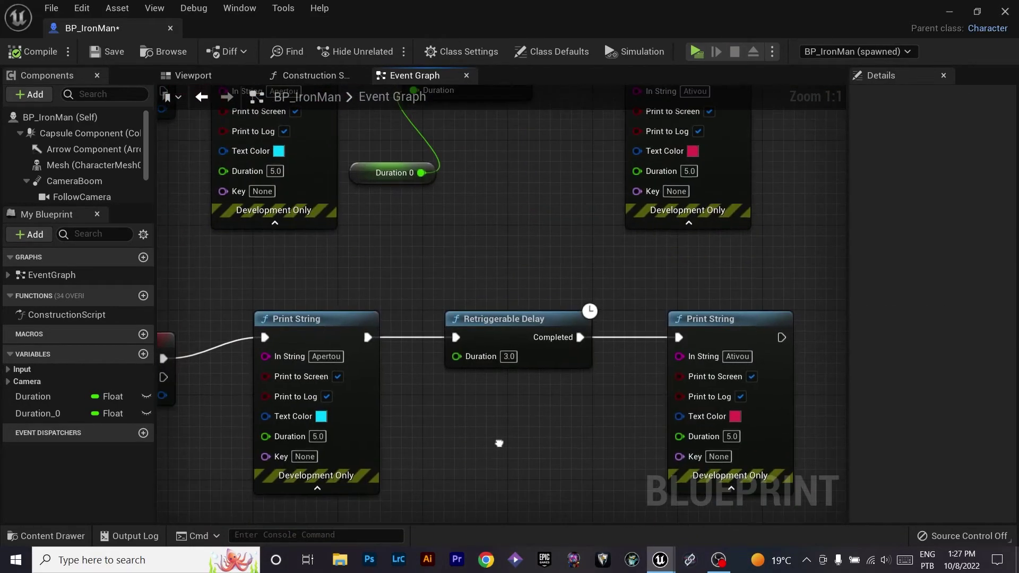
{"action": "mouse_move", "coordinate": [575, 362]}
{"action": "right_mouse_down"}
{"action": "mouse_move", "coordinate": [597, 183]}
{"action": "mouse_move", "coordinate": [560, 388]}
{"action": "mouse_move", "coordinate": [526, 211]}
{"action": "right_mouse_up"}
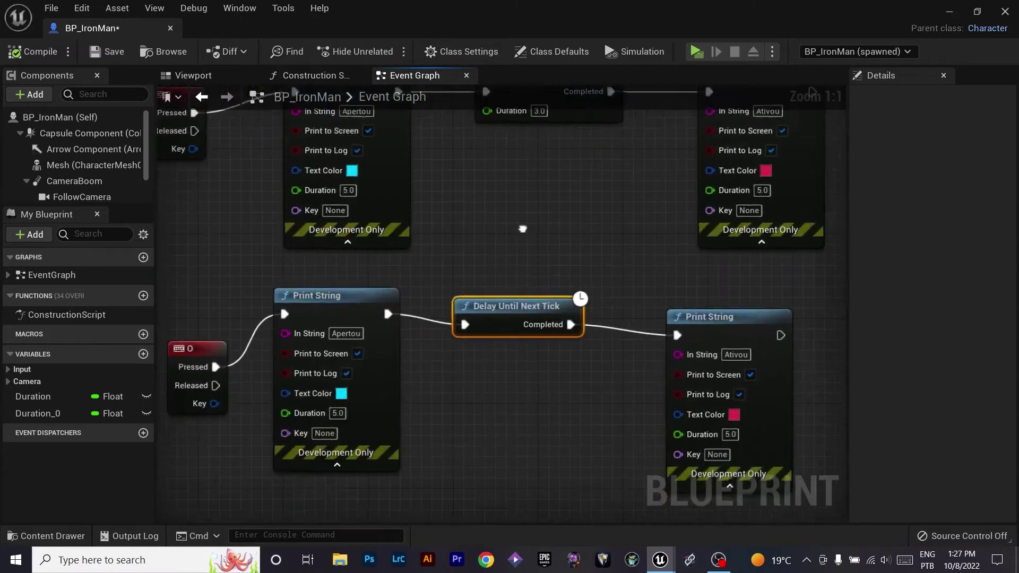
{"action": "right_click_drag", "start_coordinate": [491, 401], "coordinate": [514, 200]}
{"action": "right_click_drag", "start_coordinate": [514, 477], "coordinate": [509, 329]}
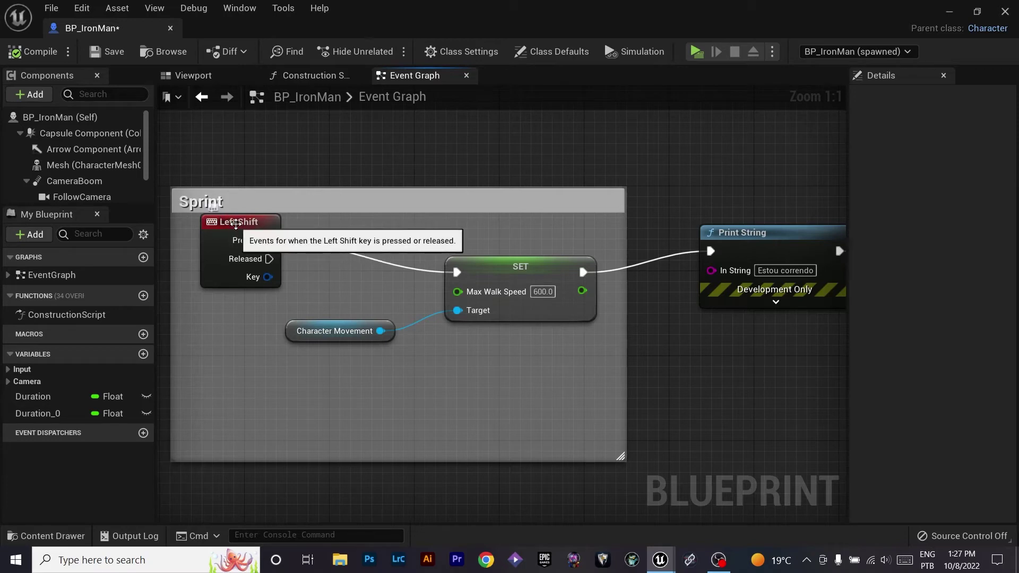
Pan along the sprint chain to inspect its 3.0 Delay, Max Walk Speed 300 SET and 'Estou Cansado' print.
{"action": "right_click_drag", "start_coordinate": [504, 402], "coordinate": [371, 398]}
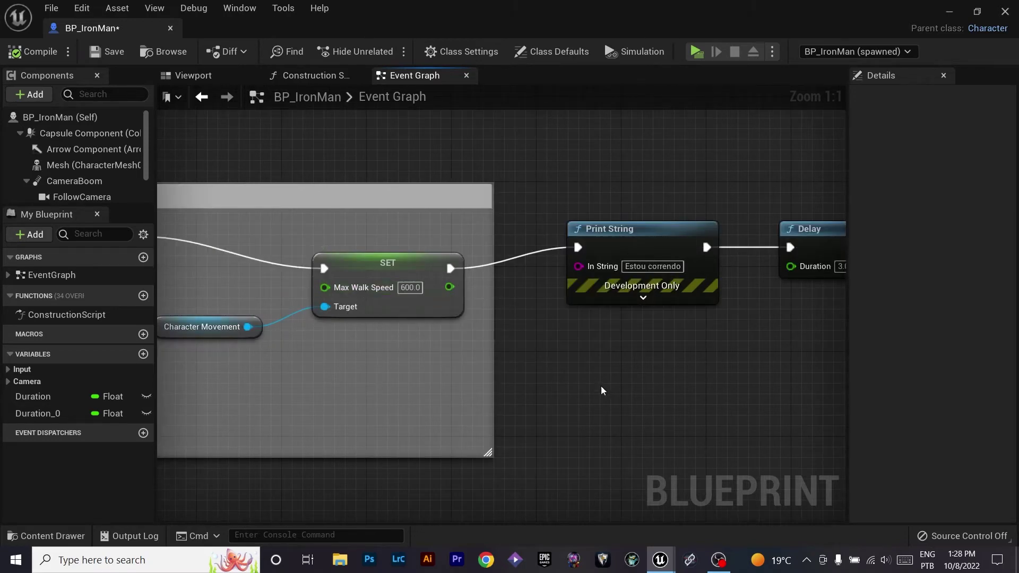
{"action": "right_click_drag", "start_coordinate": [601, 390], "coordinate": [433, 396]}
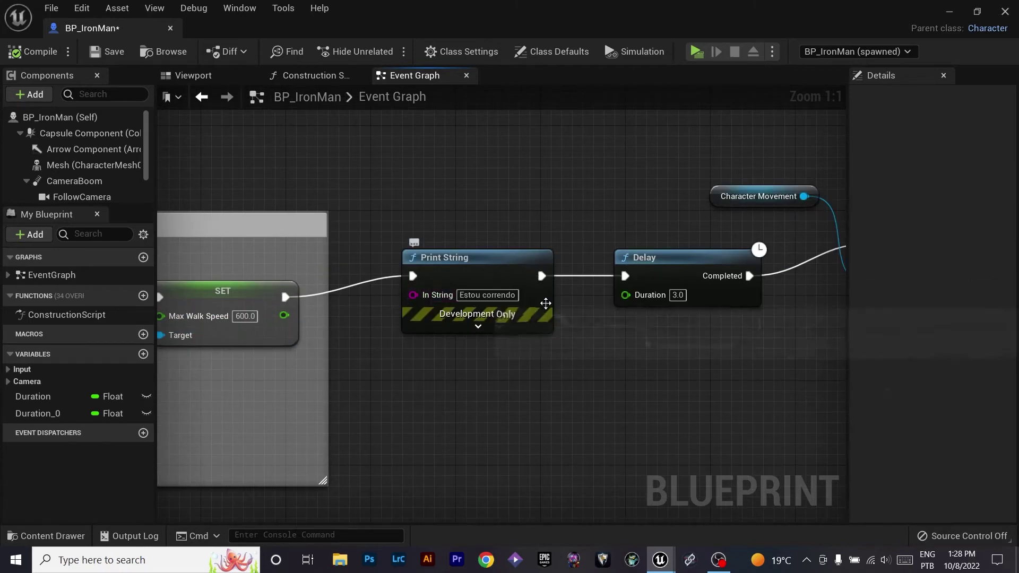
{"action": "right_click_drag", "start_coordinate": [678, 297], "coordinate": [410, 302]}
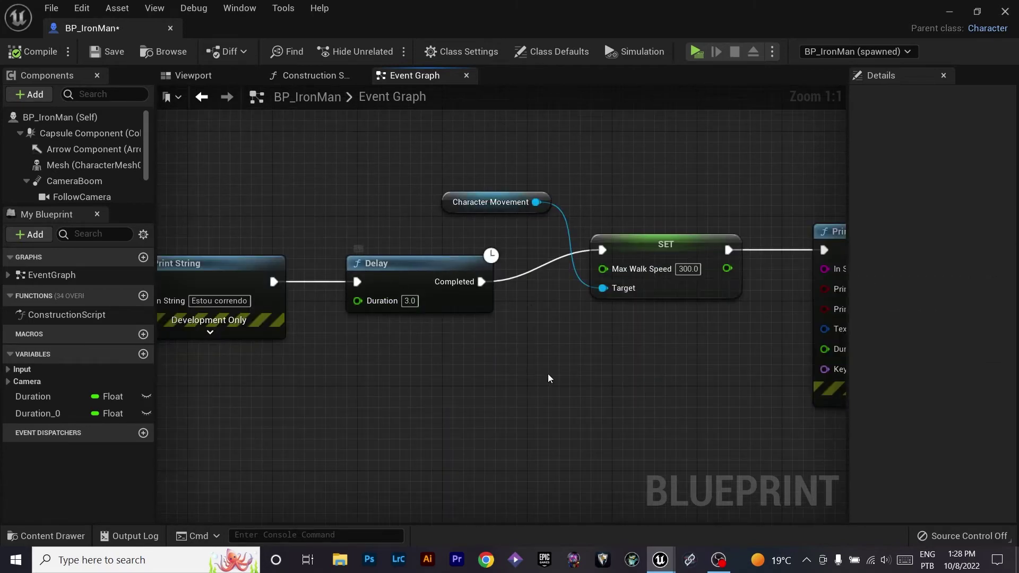
{"action": "right_click_drag", "start_coordinate": [547, 374], "coordinate": [527, 404]}
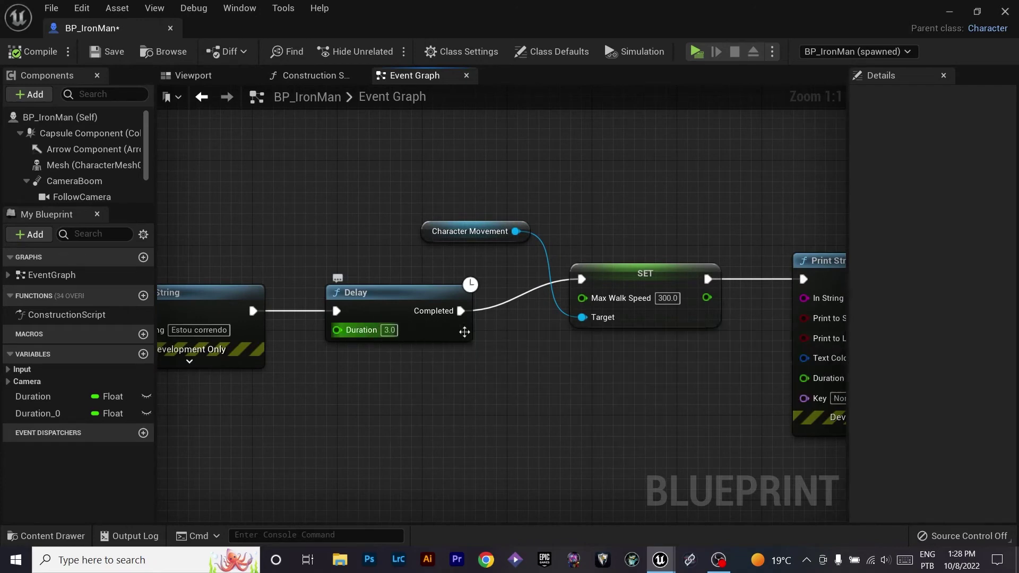
{"action": "right_click_drag", "start_coordinate": [418, 328], "coordinate": [184, 357]}
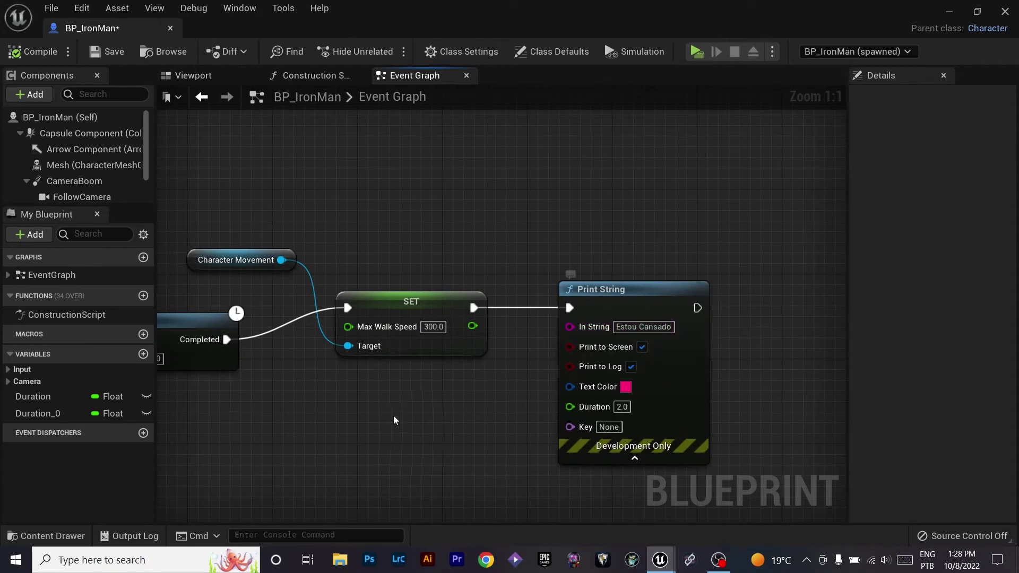
{"action": "right_click_drag", "start_coordinate": [403, 425], "coordinate": [581, 387]}
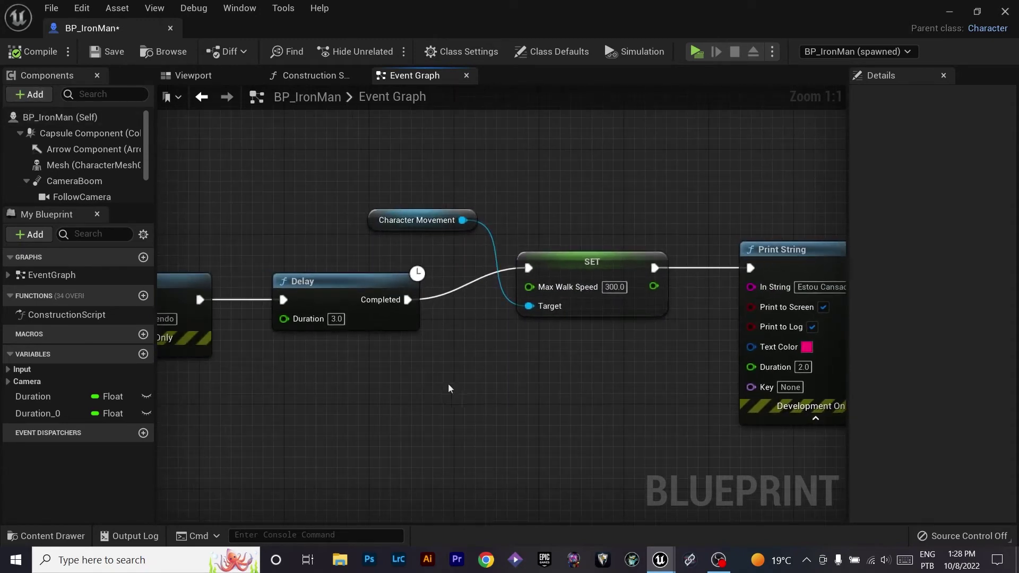
{"action": "right_click_drag", "start_coordinate": [449, 389], "coordinate": [624, 403]}
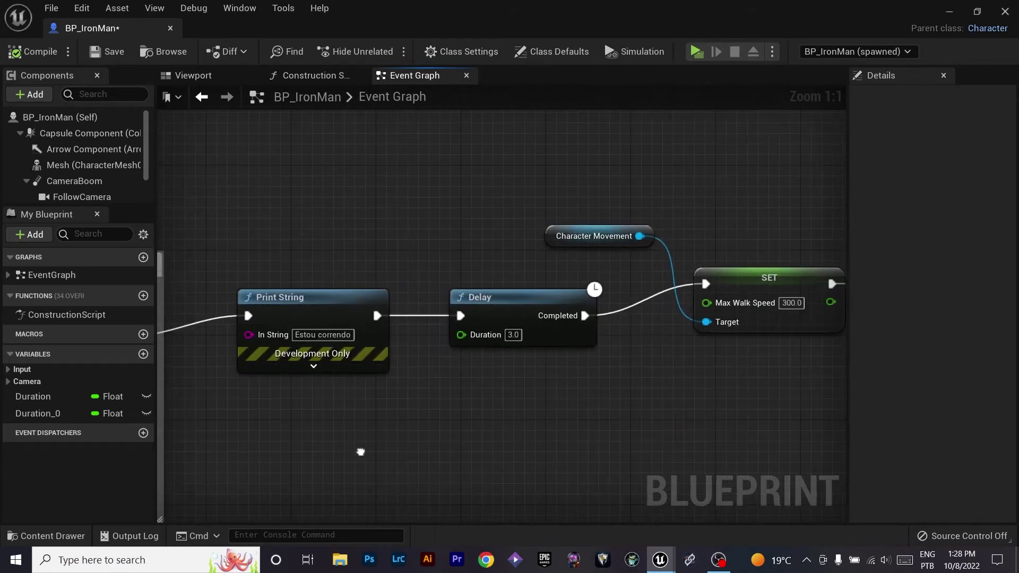
Play-test sprinting with Left Shift, then stop and zoom out to frame the whole Sprint chain.
{"action": "left_click", "coordinate": [695, 53]}
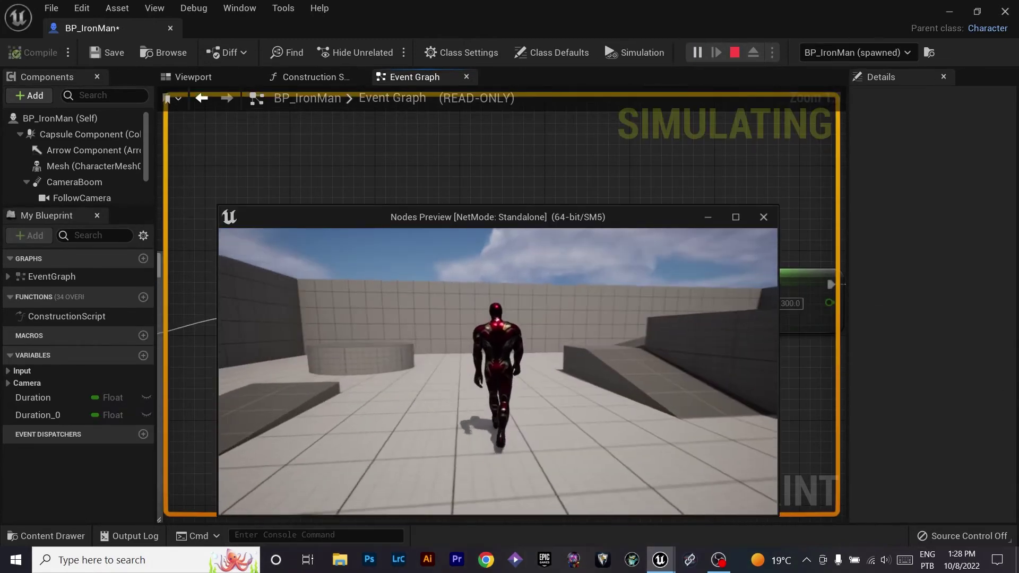
{"action": "key", "text": "shift"}
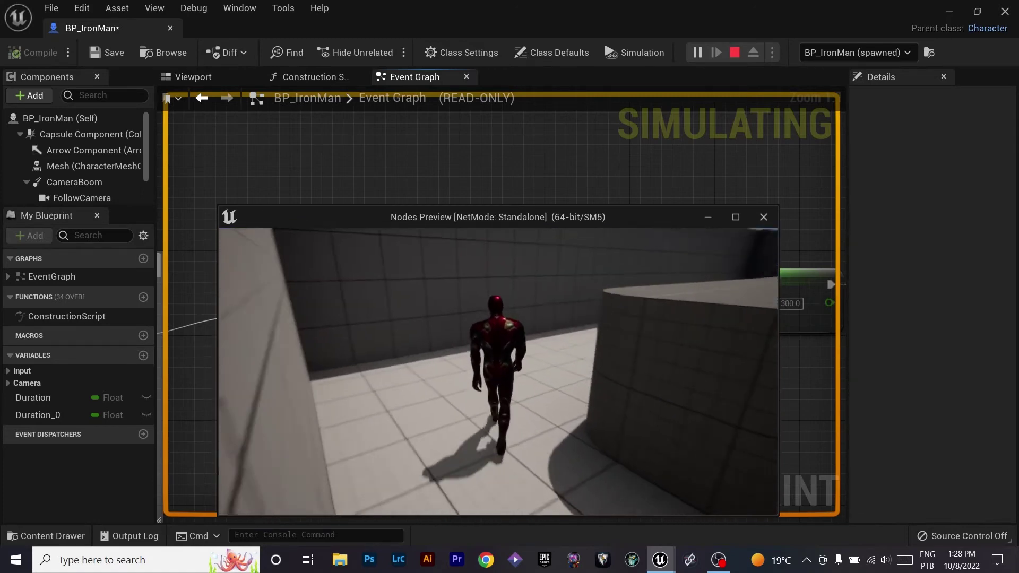
{"action": "key", "text": "Escape"}
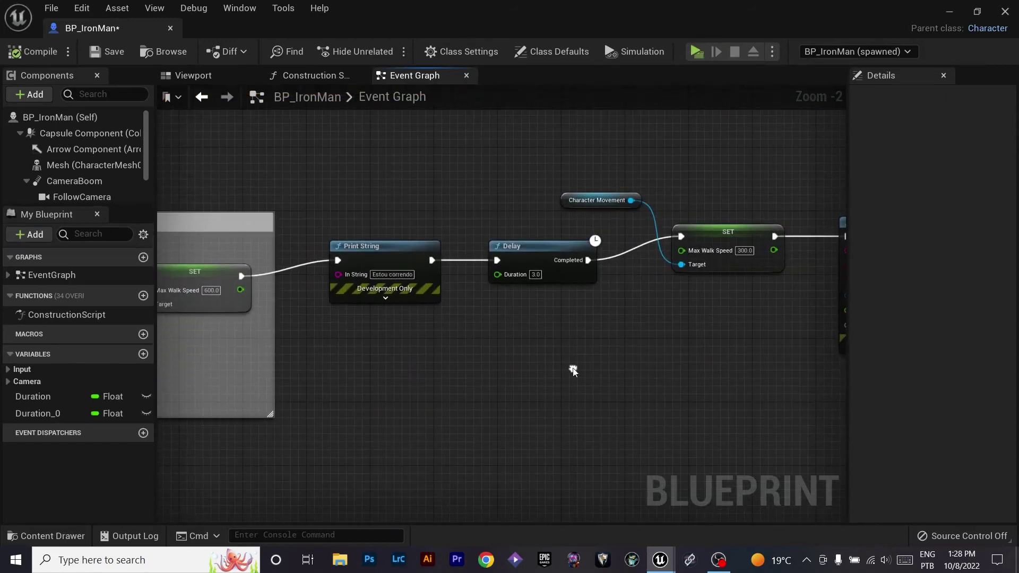
{"action": "scroll", "coordinate": [574, 370], "scroll_direction": "down", "scroll_amount": 2}
{"action": "right_click_drag", "start_coordinate": [574, 368], "coordinate": [588, 258]}
Relaunch the preview and sprint repeatedly, printing 'Estou Cansado' and then 'Estou correndo' four times.
{"action": "key", "text": "alt+p"}
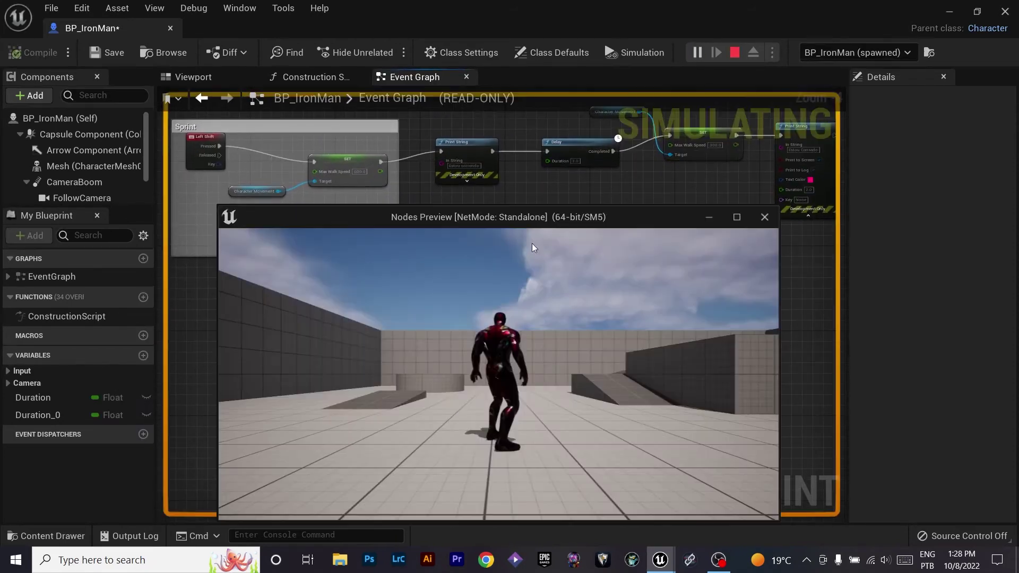
{"action": "left_click_drag", "start_coordinate": [520, 261], "coordinate": [520, 275]}
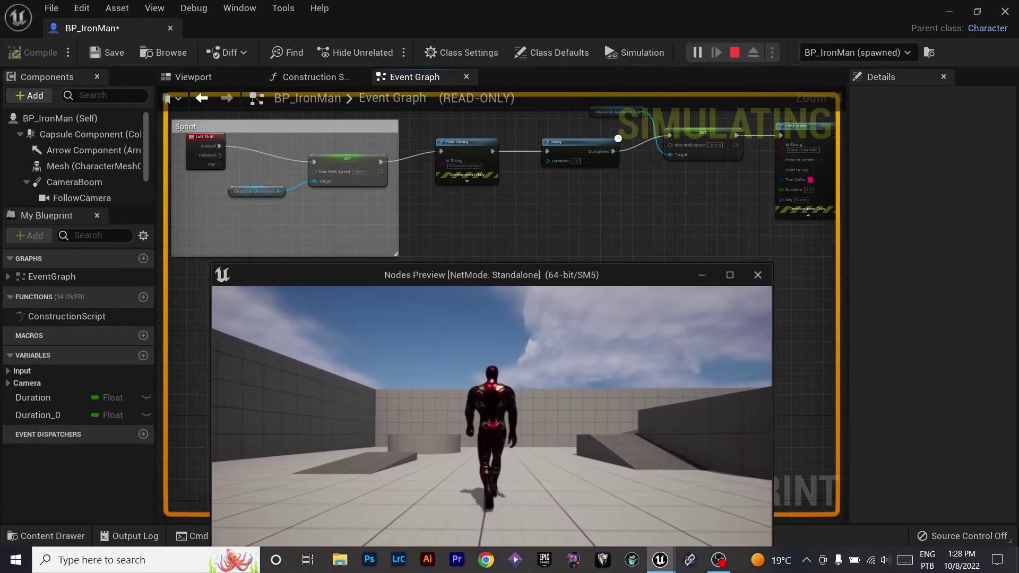
{"action": "key", "text": "shift+w"}
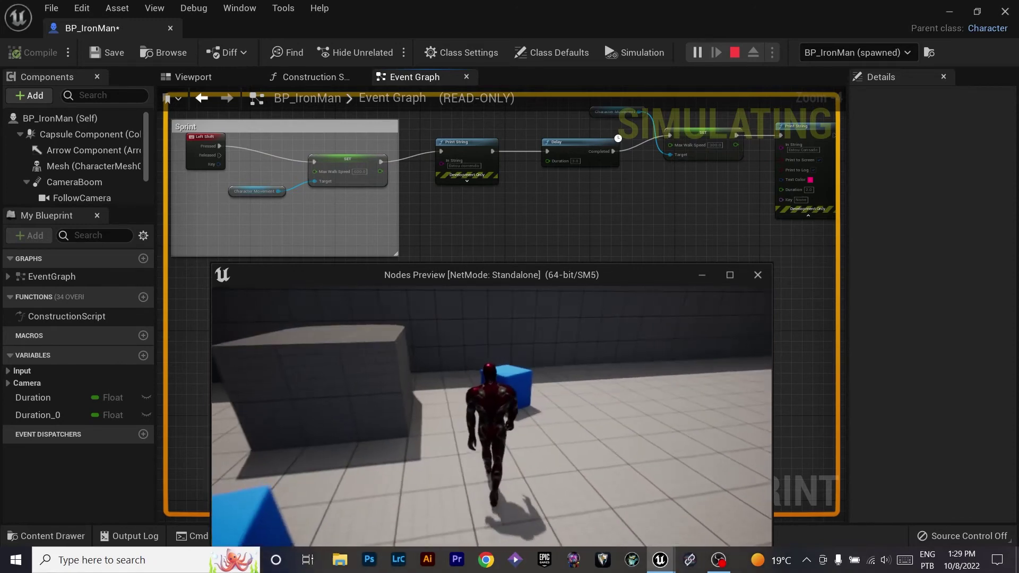
{"action": "key", "text": "shift"}
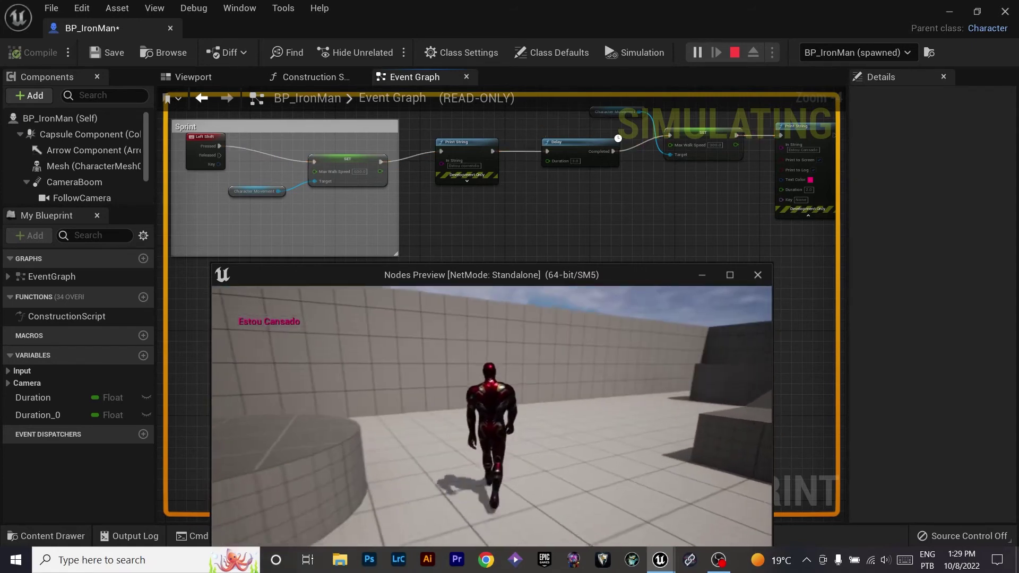
{"action": "key", "text": "shift"}
{"action": "key", "text": "shift"}
{"action": "key", "text": "shift"}
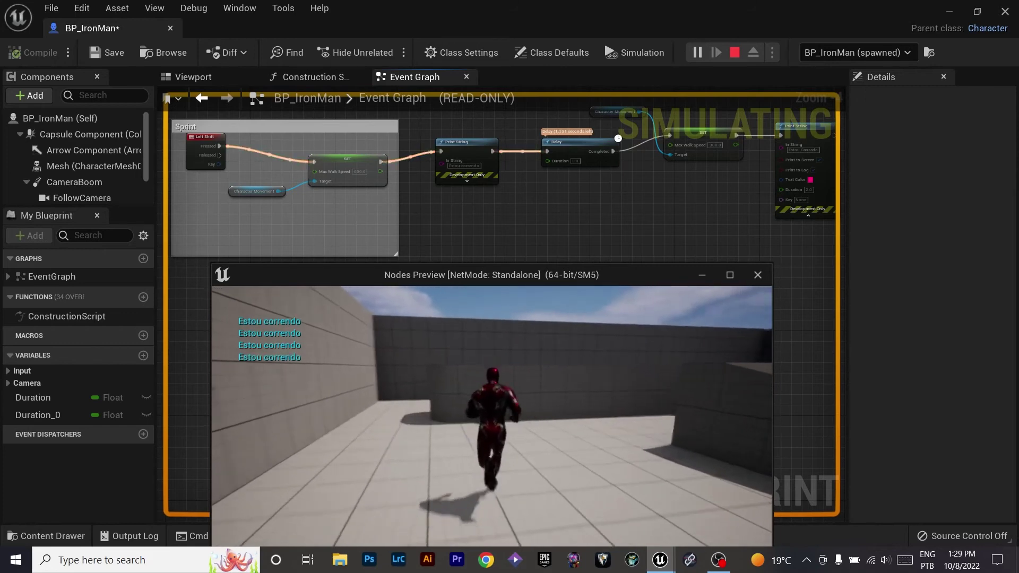
{"action": "key", "text": "shift"}
{"action": "key", "text": "shift"}
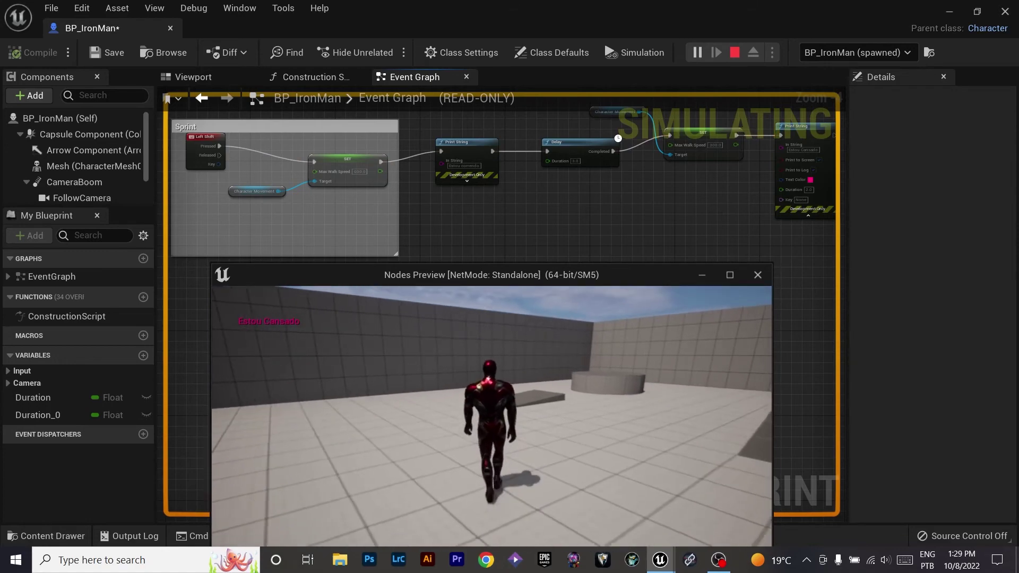
Stop the preview and zoom in to center the P Delay chain.
{"action": "key", "text": "Escape"}
{"action": "scroll", "coordinate": [477, 421], "scroll_direction": "down", "scroll_amount": 3}
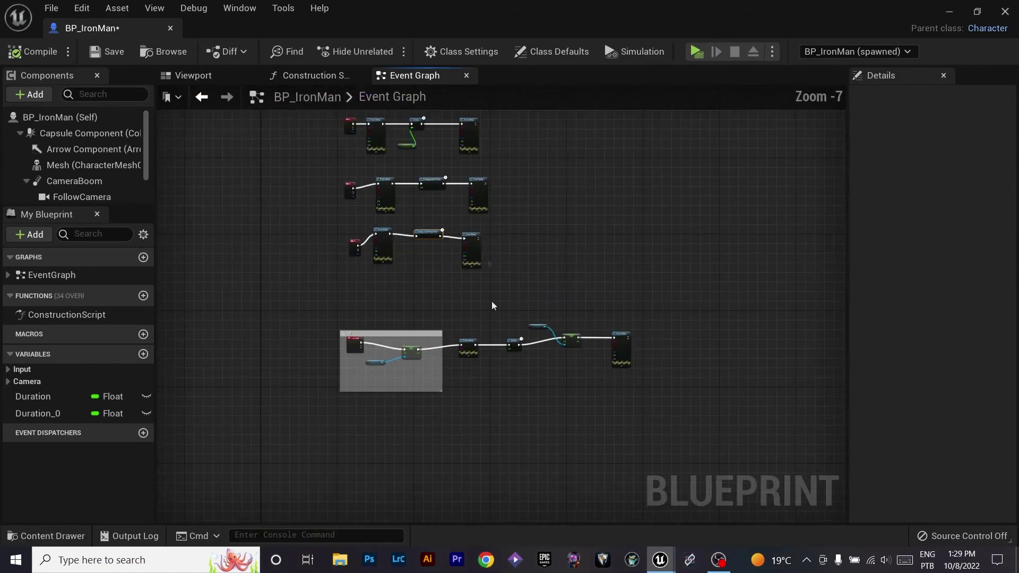
{"action": "scroll", "coordinate": [533, 286], "scroll_direction": "up", "scroll_amount": 4}
{"action": "scroll", "coordinate": [534, 286], "scroll_direction": "up", "scroll_amount": 1}
{"action": "scroll", "coordinate": [596, 308], "scroll_direction": "up", "scroll_amount": 2}
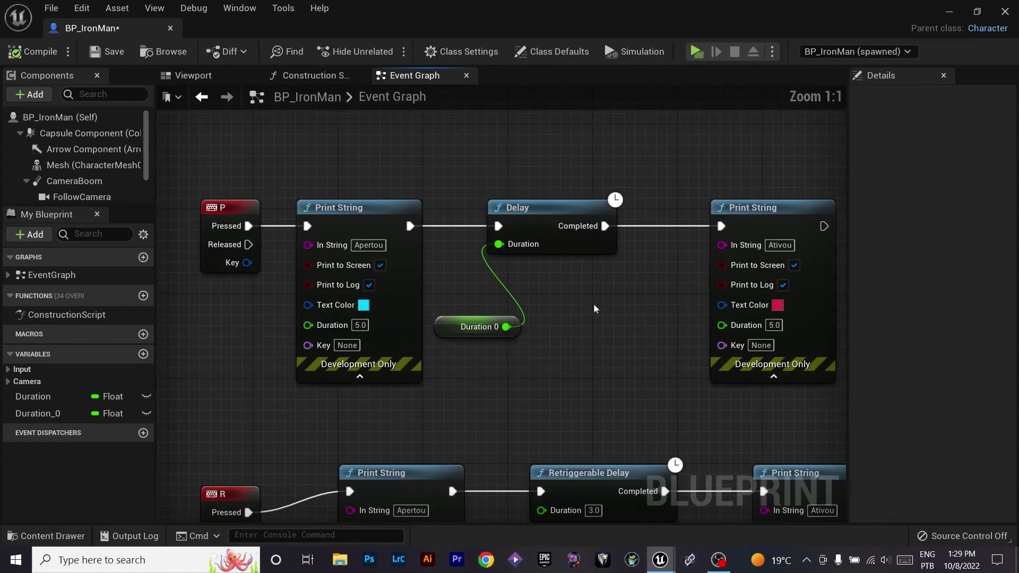
{"action": "right_click_drag", "start_coordinate": [606, 347], "coordinate": [625, 340]}
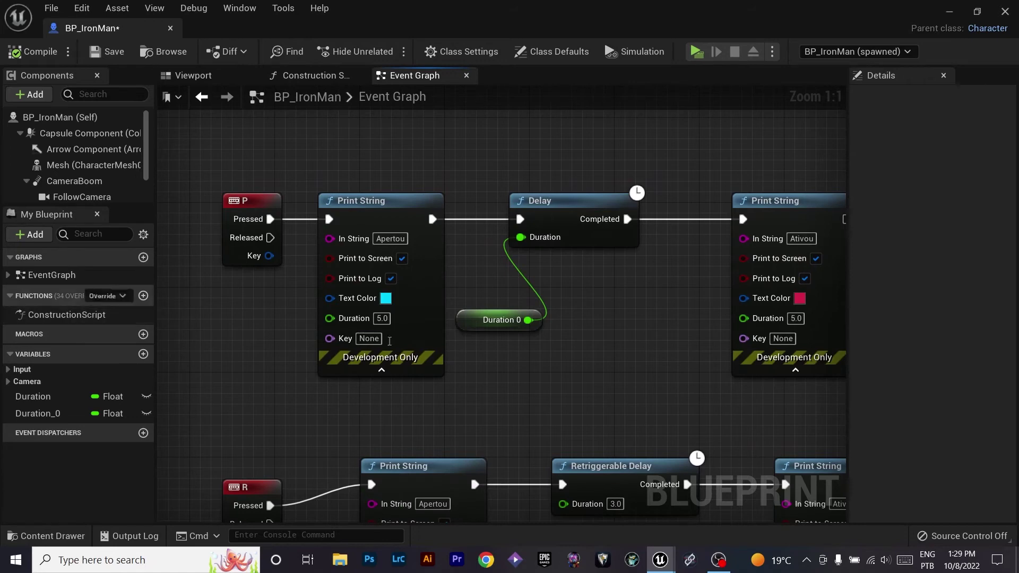
{"action": "scroll", "coordinate": [499, 370], "scroll_direction": "down", "scroll_amount": 1}
{"action": "scroll", "coordinate": [496, 352], "scroll_direction": "down", "scroll_amount": 1}
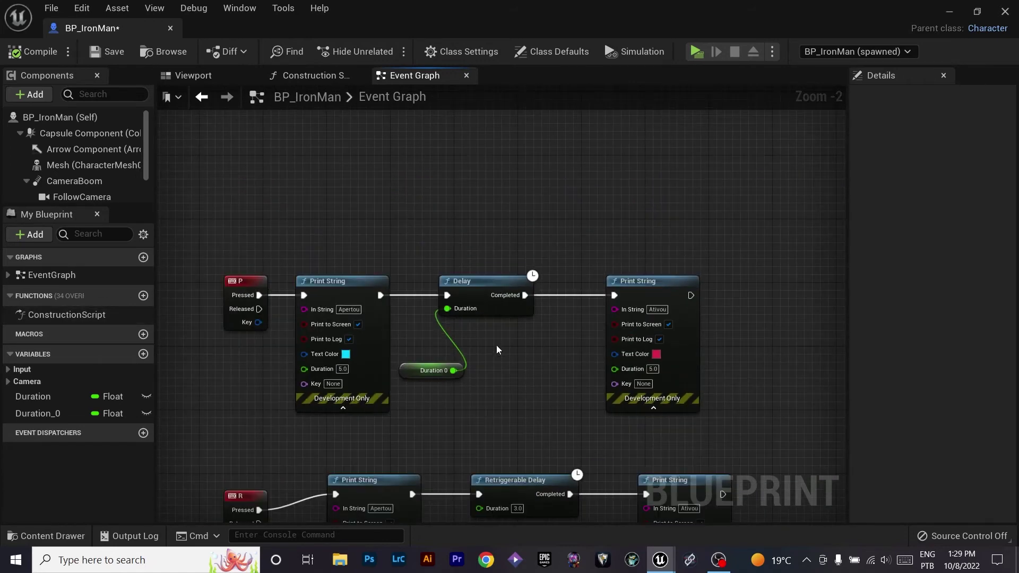
Select the P event with its Print Strings, including 'Ativou', and pan through the R, O and Delay Until Next Tick rows.
{"action": "left_click_drag", "start_coordinate": [203, 198], "coordinate": [371, 428]}
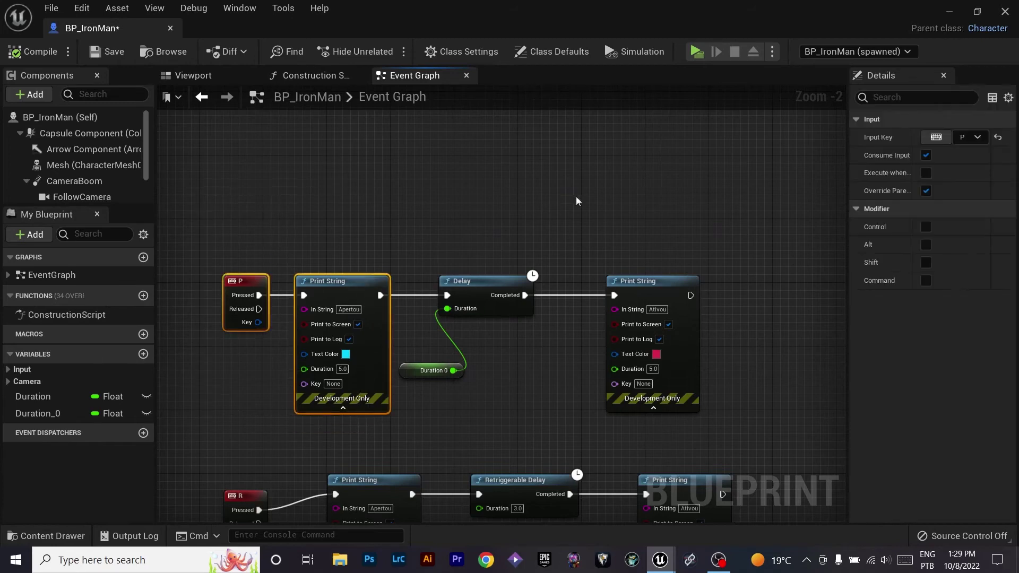
{"action": "left_click_drag", "start_coordinate": [582, 196], "coordinate": [808, 420]}
{"action": "right_click_drag", "start_coordinate": [450, 450], "coordinate": [501, 284]}
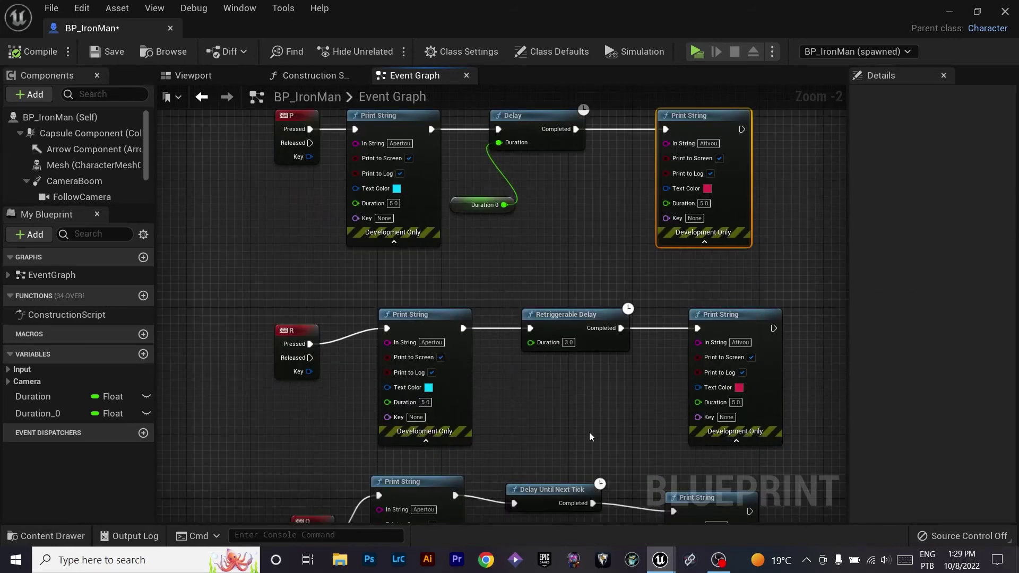
{"action": "right_click_drag", "start_coordinate": [578, 435], "coordinate": [570, 385]}
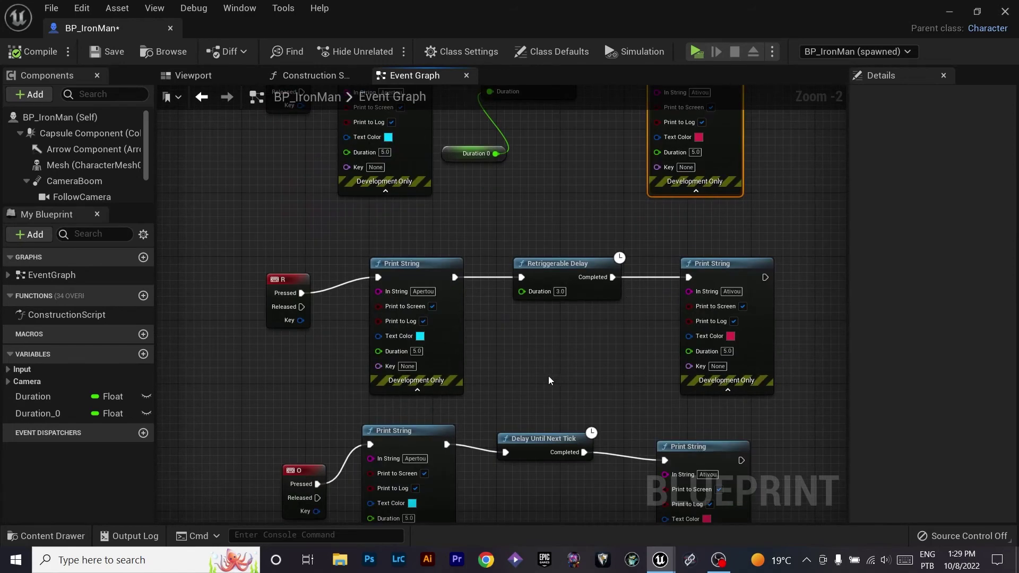
{"action": "right_click_drag", "start_coordinate": [584, 215], "coordinate": [499, 337]}
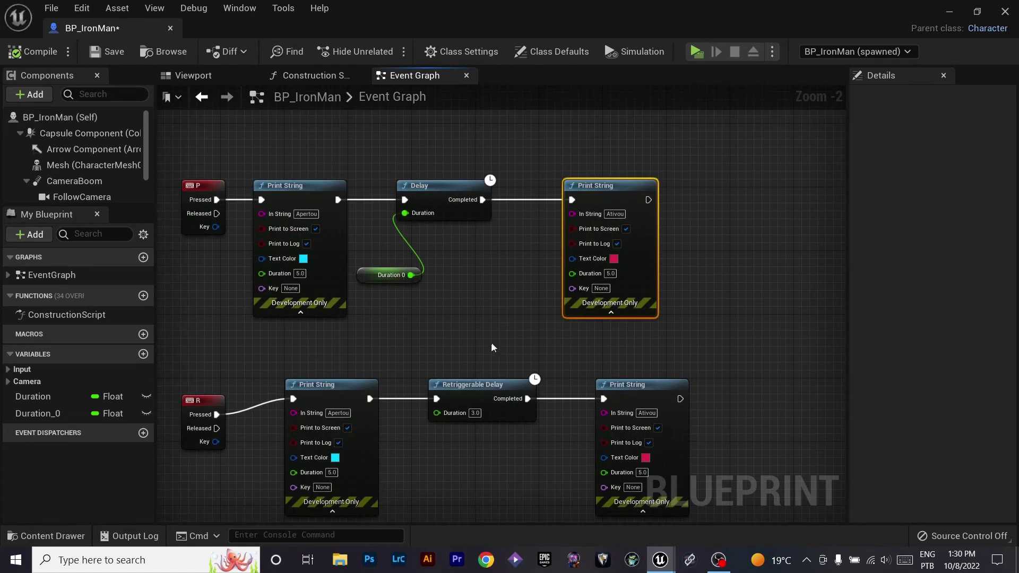
Reposition the graph so the P and R chains sit lower in view.
{"action": "right_click_drag", "start_coordinate": [493, 347], "coordinate": [507, 368]}
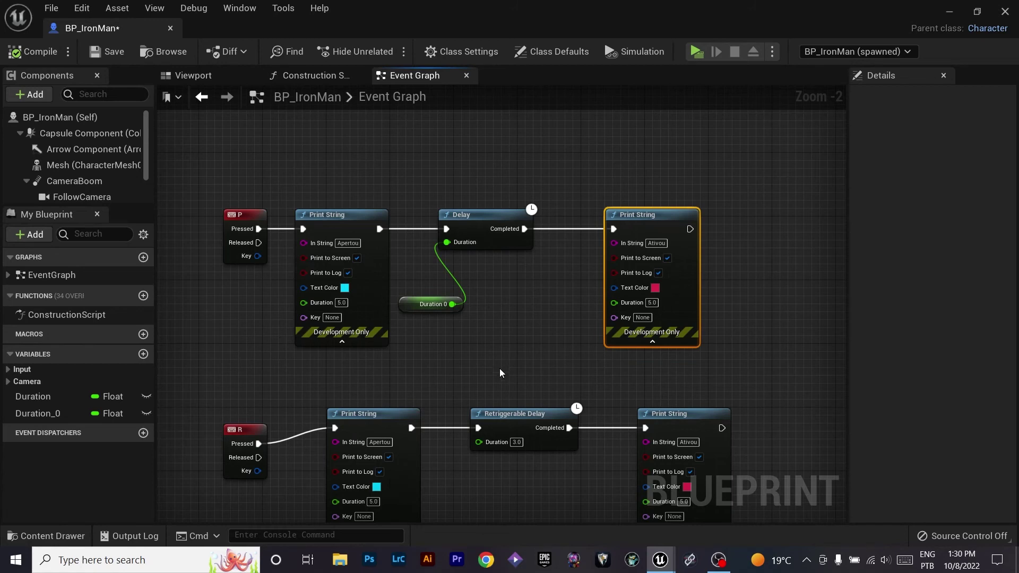
{"action": "right_click_drag", "start_coordinate": [501, 372], "coordinate": [513, 356]}
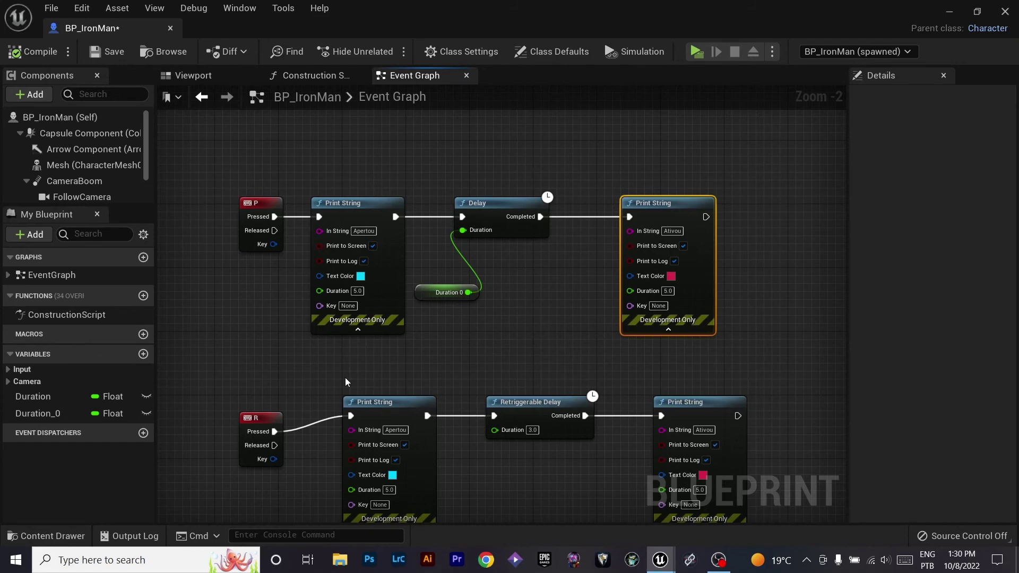
{"action": "right_click_drag", "start_coordinate": [442, 355], "coordinate": [451, 322]}
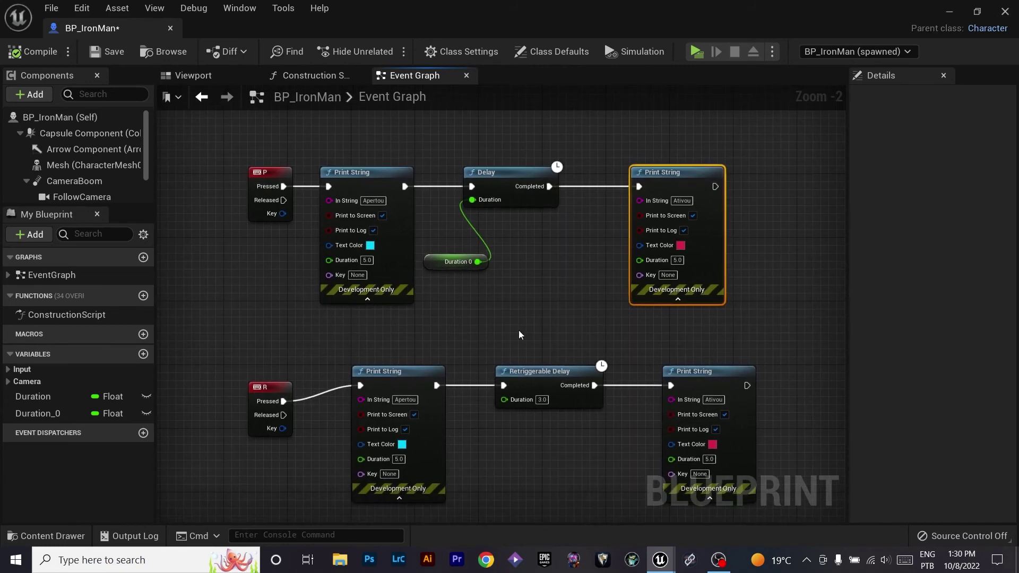
{"action": "right_click_drag", "start_coordinate": [519, 334], "coordinate": [515, 409]}
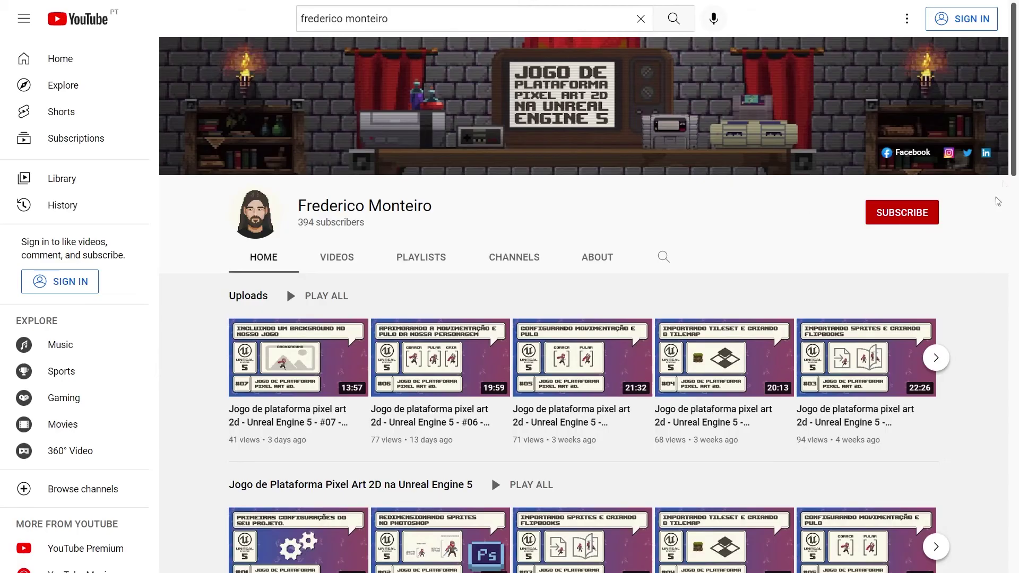
Show the YouTube channel home listing the 'Jogo de Plataforma Pixel Art 2D na Unreal Engine 5' playlist.
{"action": "mouse_move", "coordinate": [1016, 154]}
{"action": "left_mouse_down"}
{"action": "mouse_move", "coordinate": [1016, 554]}
{"action": "mouse_move", "coordinate": [1017, 151]}
{"action": "left_mouse_up"}
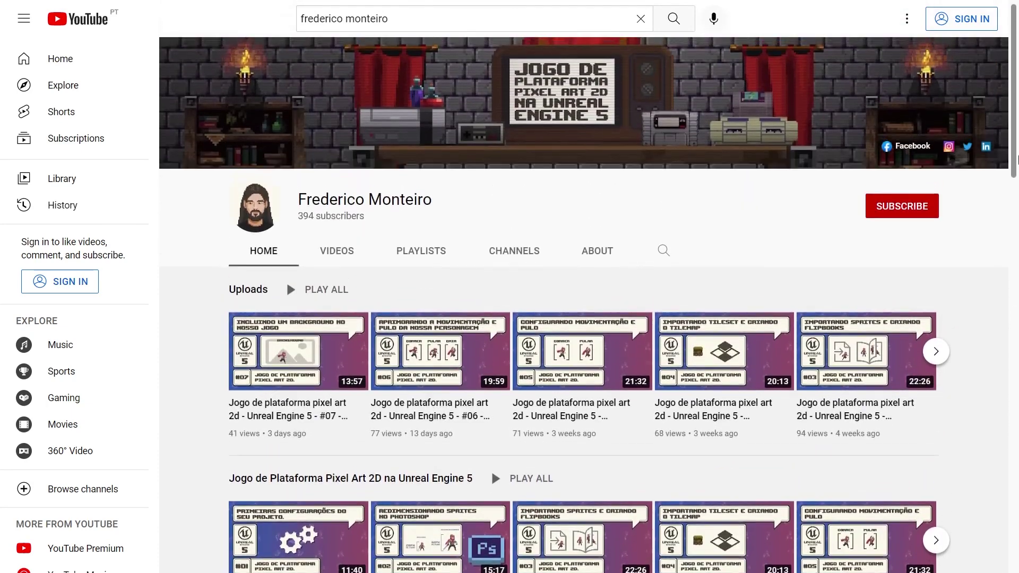